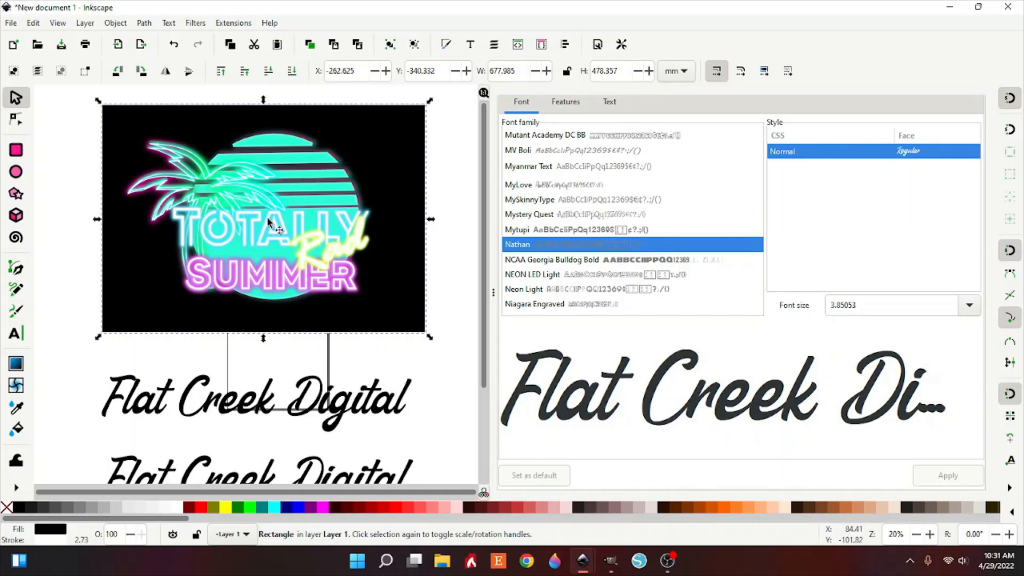
Reposition the upper three "Flat Creek Digital" text copies so they form a spaced column below the neon sample image
scroll(297, 272, "down", 2)
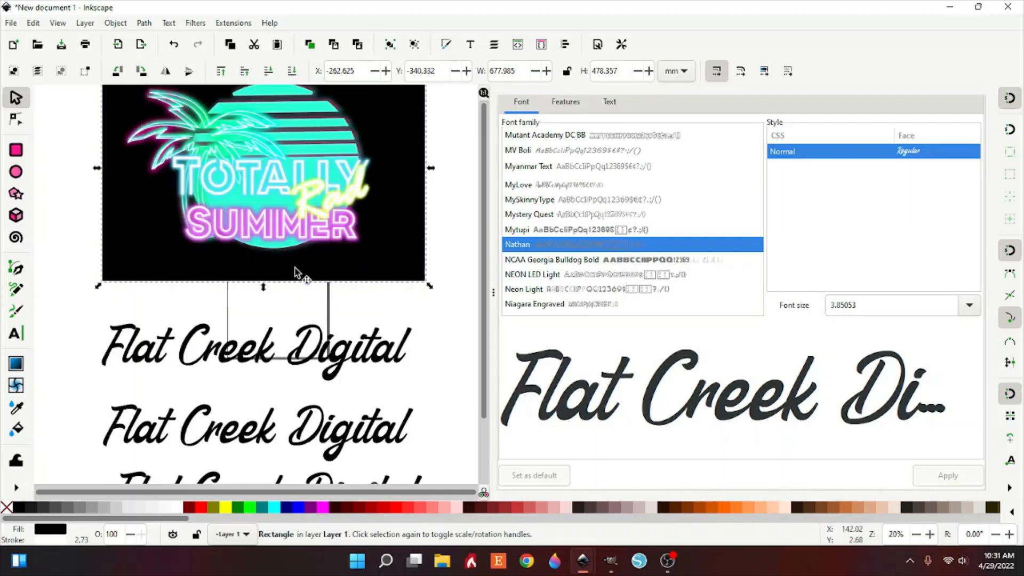
scroll(255, 316, "down", 2)
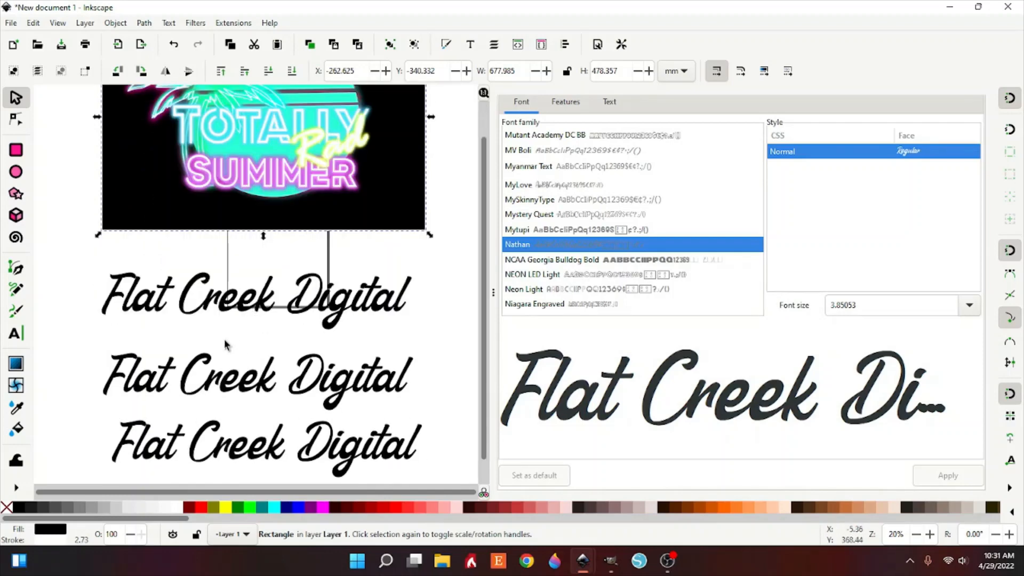
scroll(224, 344, "down", 2)
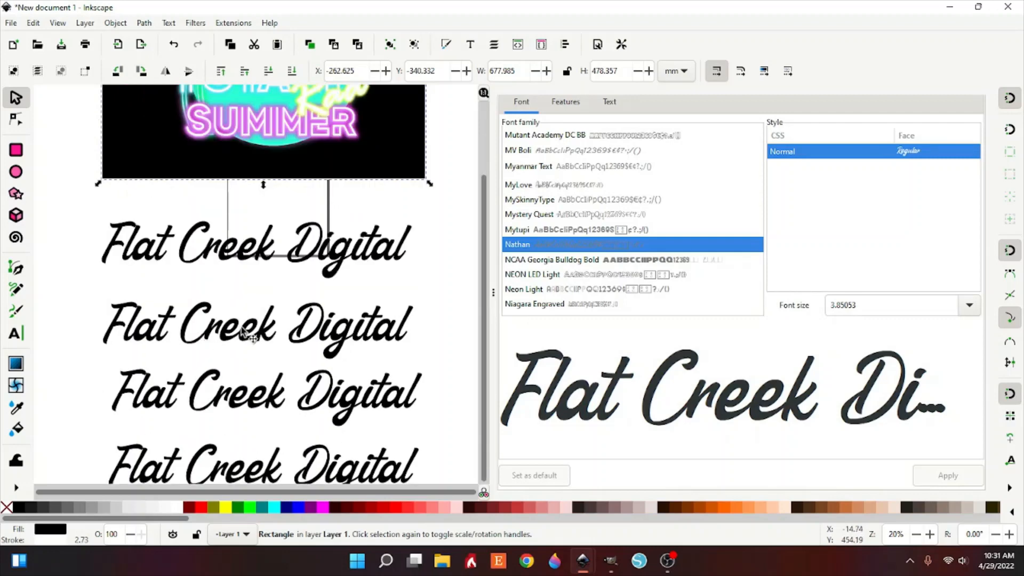
left_click_drag(292, 258, 304, 280)
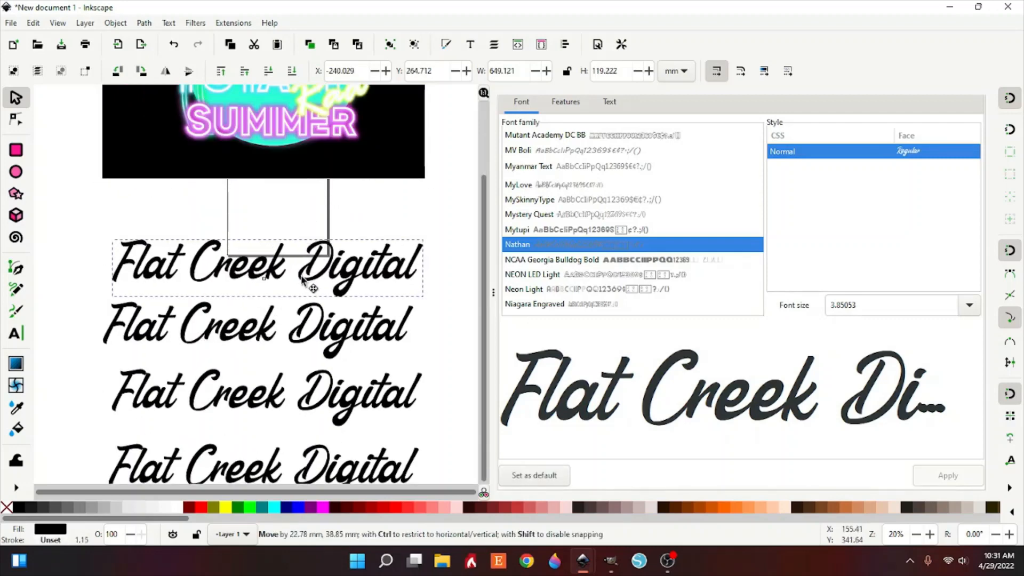
left_click(308, 339)
left_click_drag(308, 340, 313, 350)
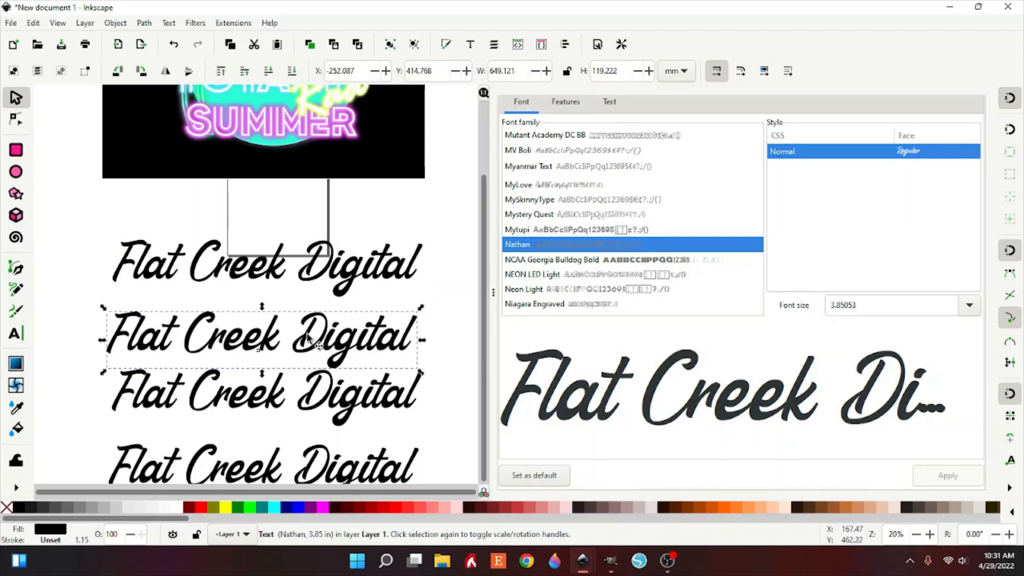
left_click_drag(327, 400, 338, 412)
scroll(347, 408, "down", 2)
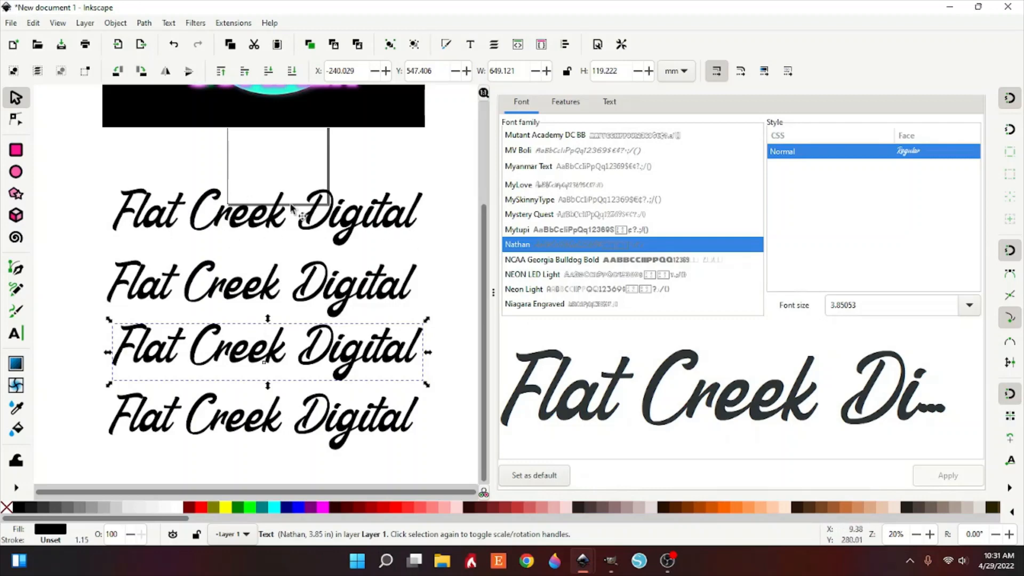
Duplicate the bottom "Flat Creek Digital" text, place the copy beneath it, and delete that copy
left_click(260, 429)
scroll(261, 429, "down", 3)
right_click(247, 358)
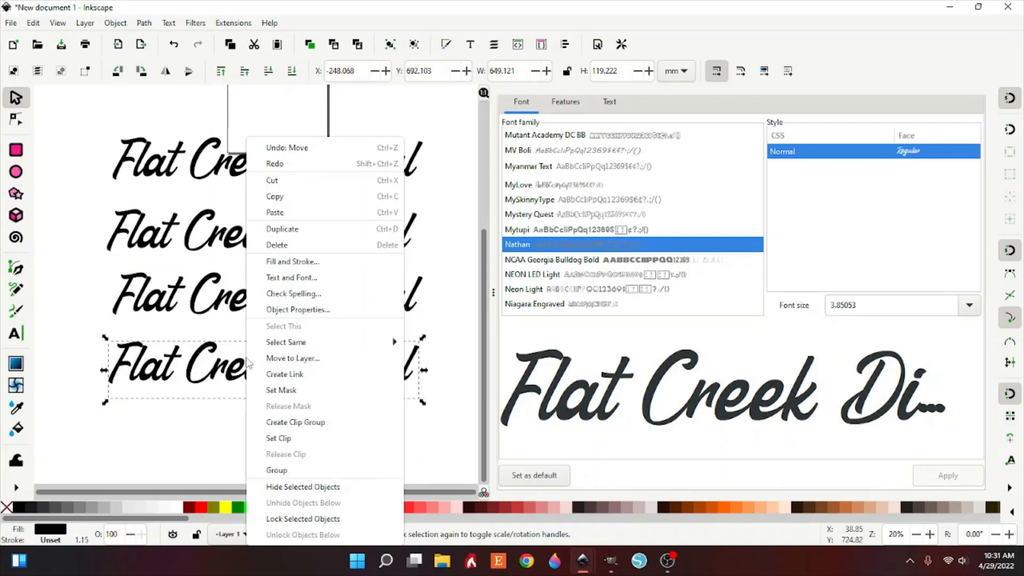
left_click(308, 238)
left_click_drag(267, 369, 257, 444)
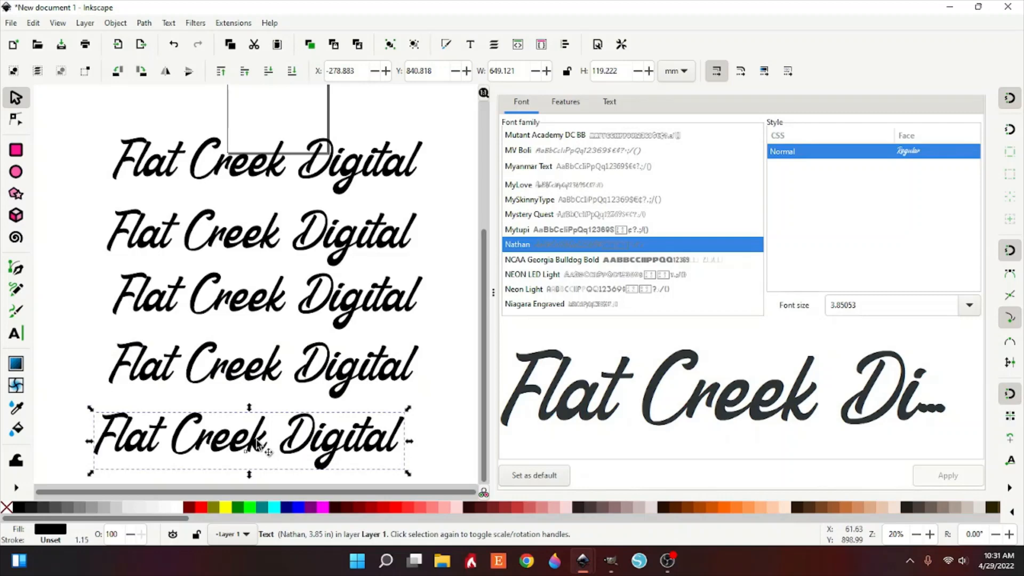
key("Delete")
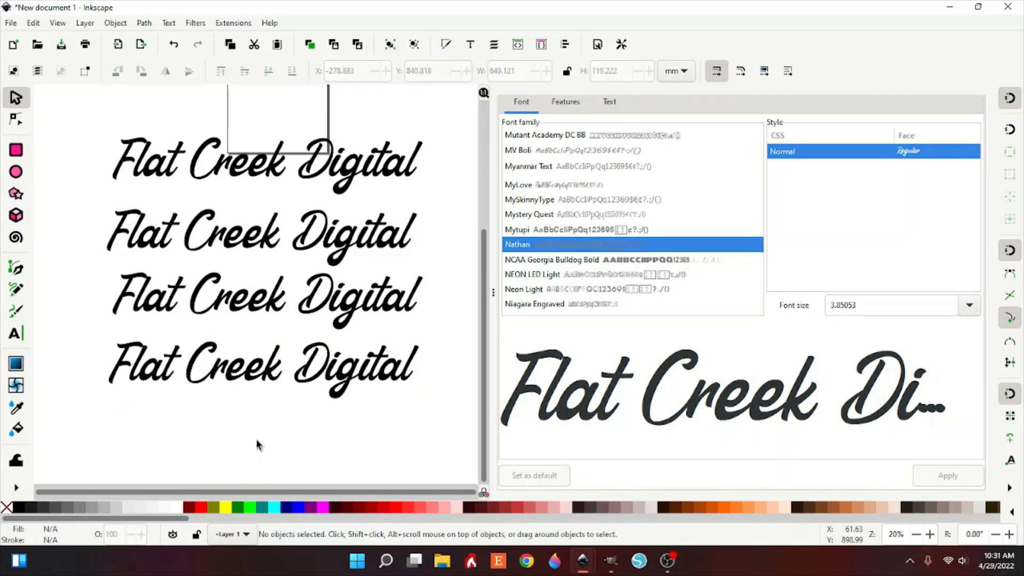
Nudge the bottom "Flat Creek Digital" text slightly up and to the left within the column
scroll(259, 433, "up", 2)
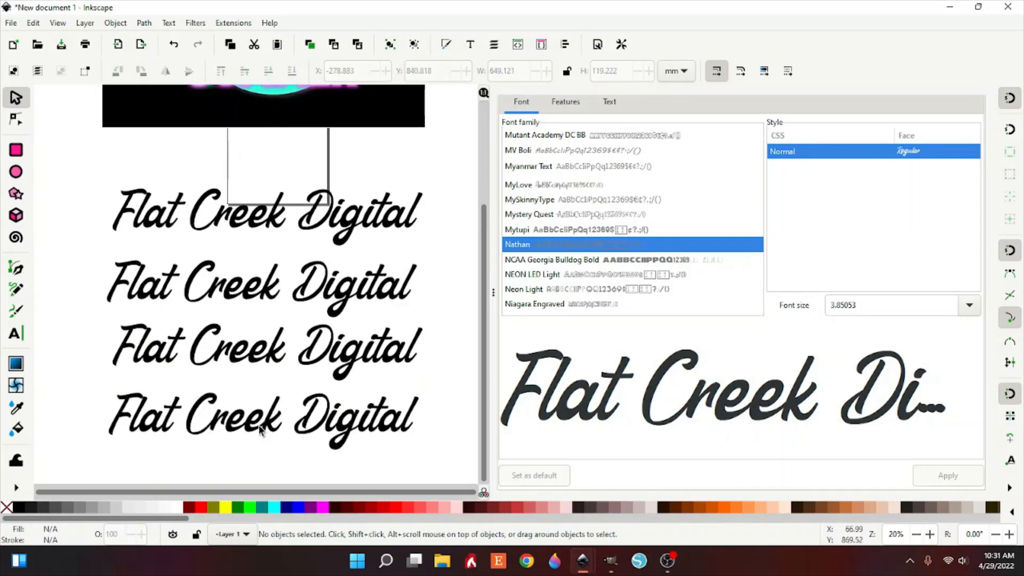
scroll(266, 434, "down", 2)
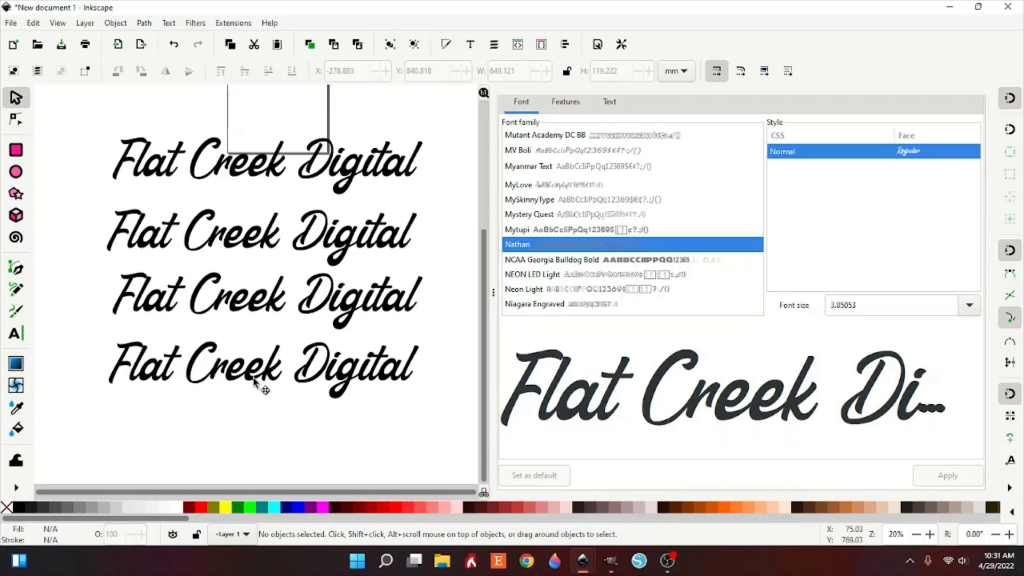
left_click_drag(263, 388, 257, 379)
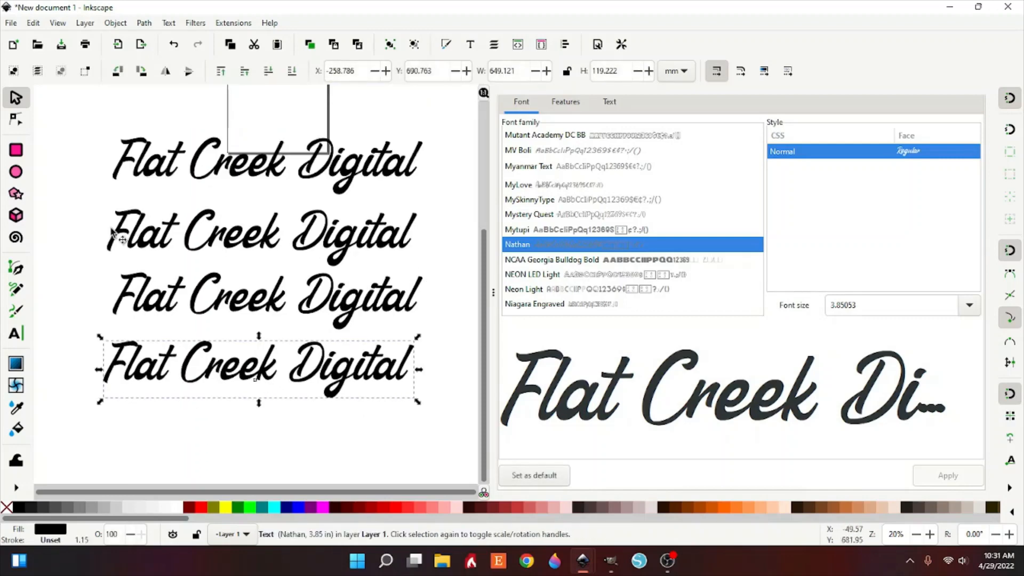
Convert all four "Flat Creek Digital" text objects to paths together and deselect them
left_click_drag(89, 112, 442, 426)
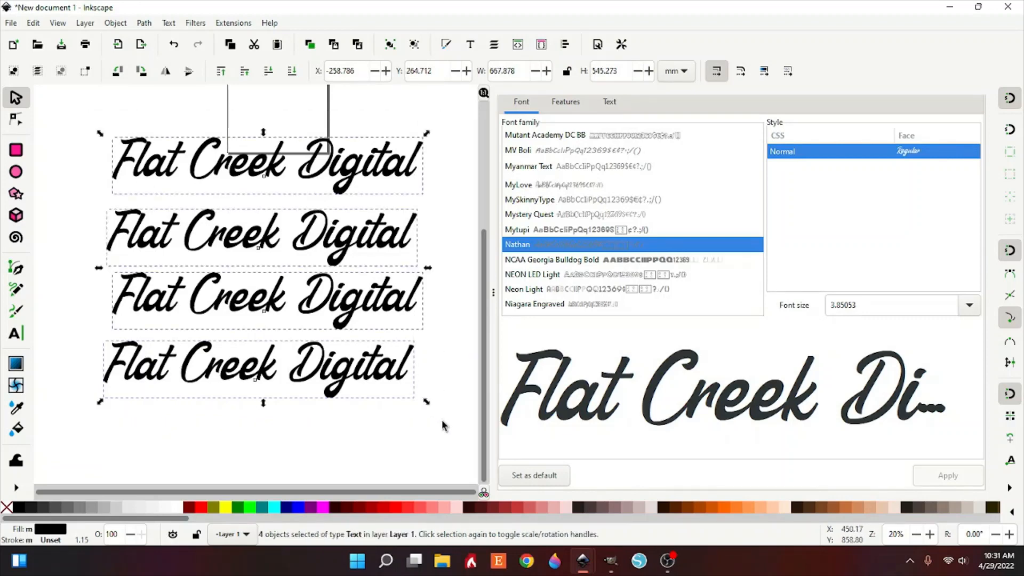
left_click(145, 23)
left_click(160, 39)
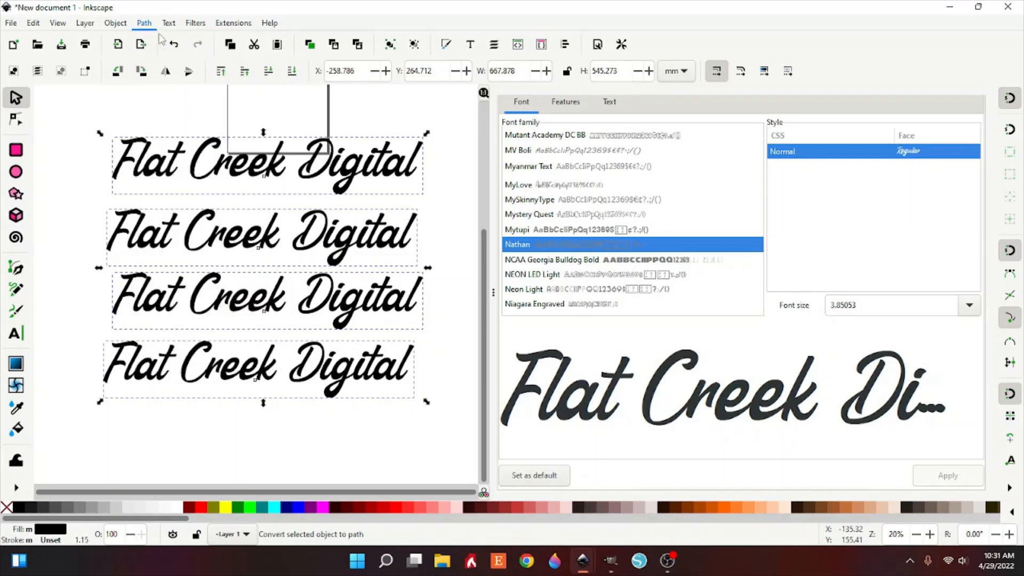
left_click(80, 249)
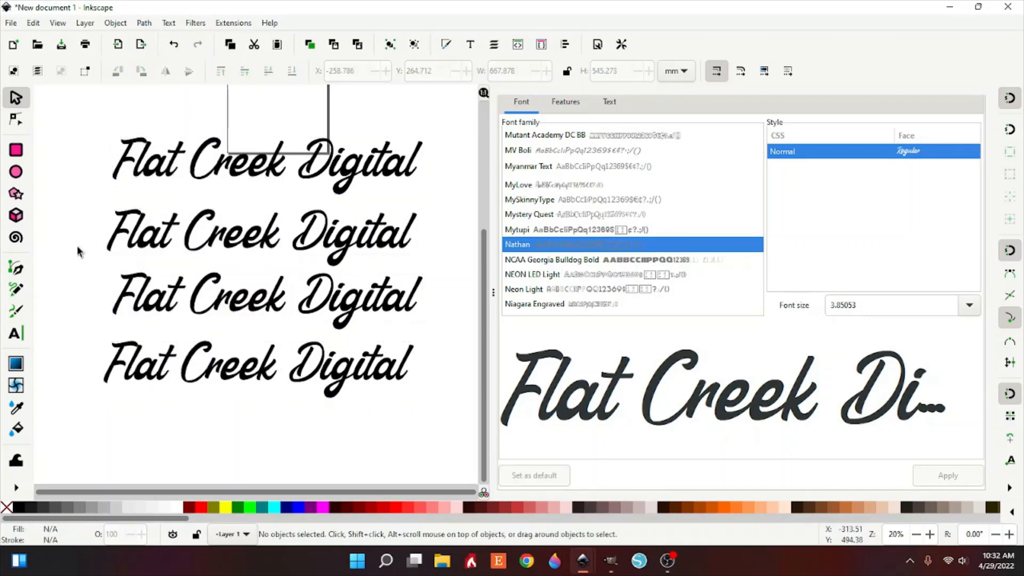
Set both the fill and the stroke of the bottom "Flat Creek Digital" lettering to hot pink #FF00CC
left_click(252, 372)
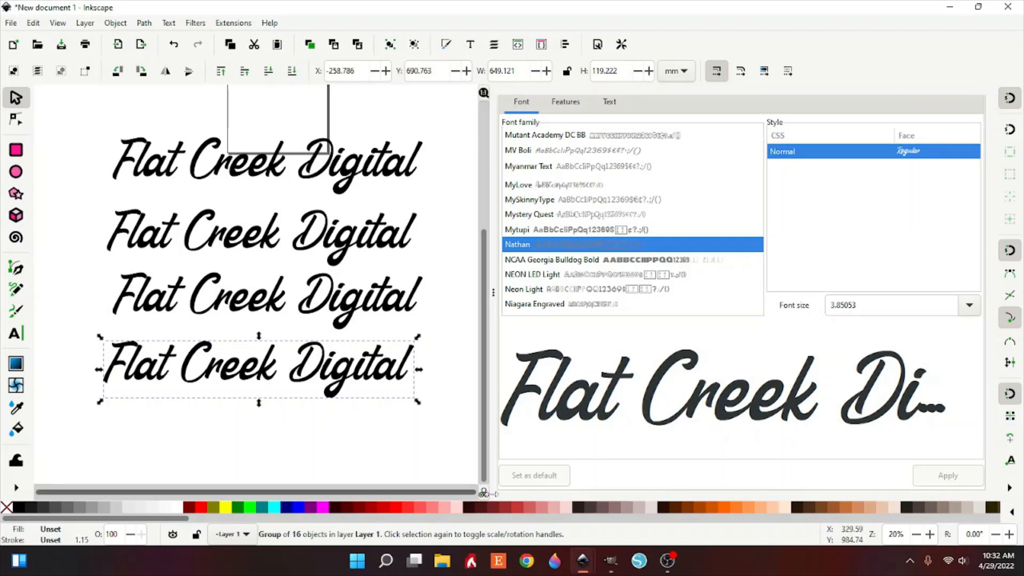
left_click_drag(174, 518, 983, 521)
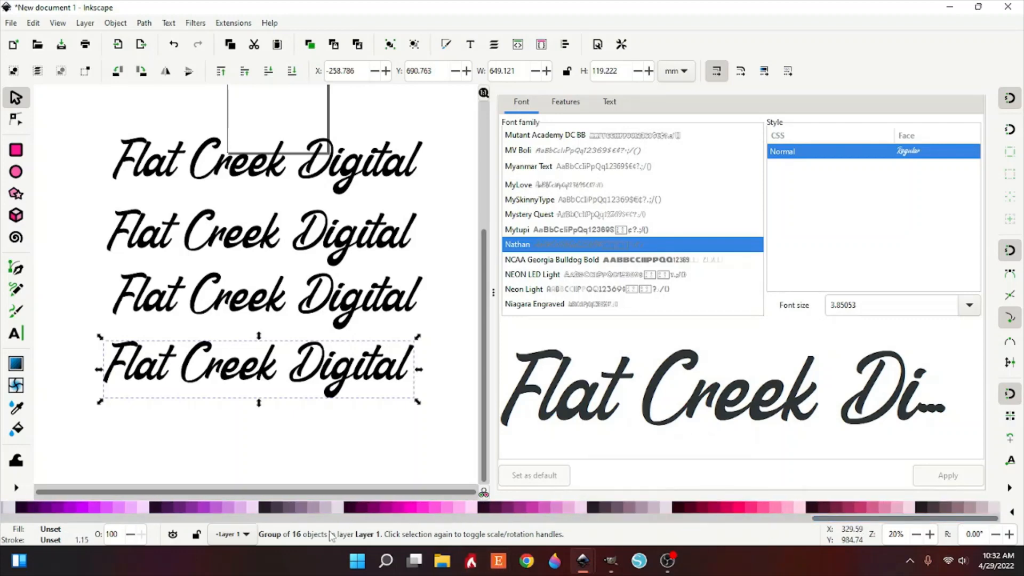
left_click(413, 510)
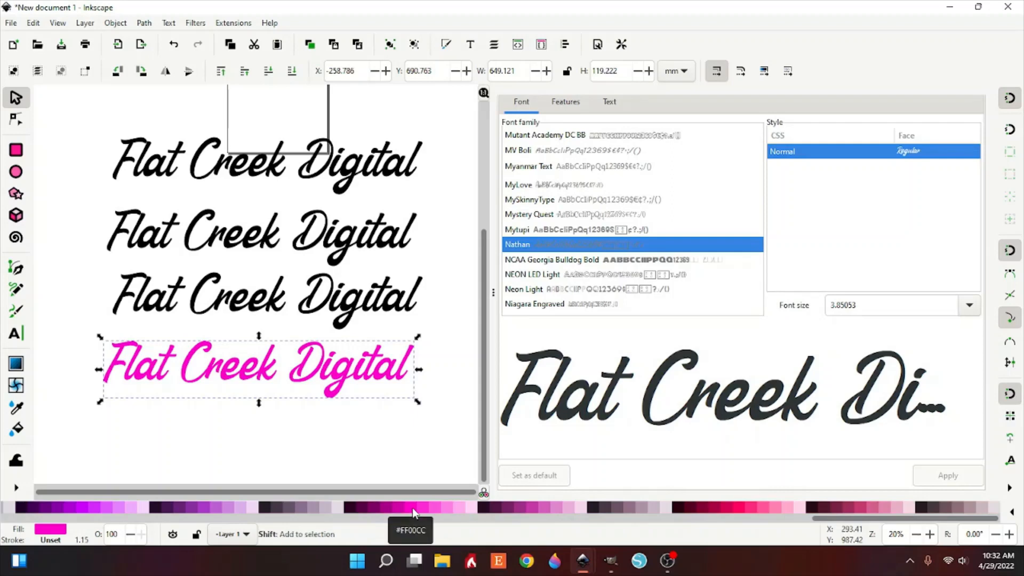
left_click(412, 508, "shift")
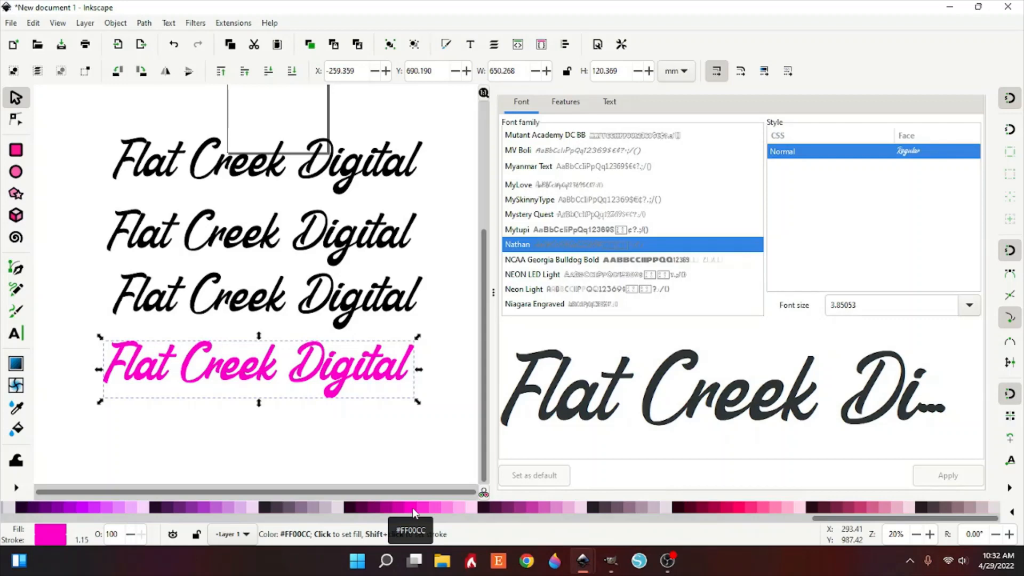
Set both the fill and the stroke of the third "Flat Creek Digital" lettering to lighter pink #FF55DD
left_click(375, 310)
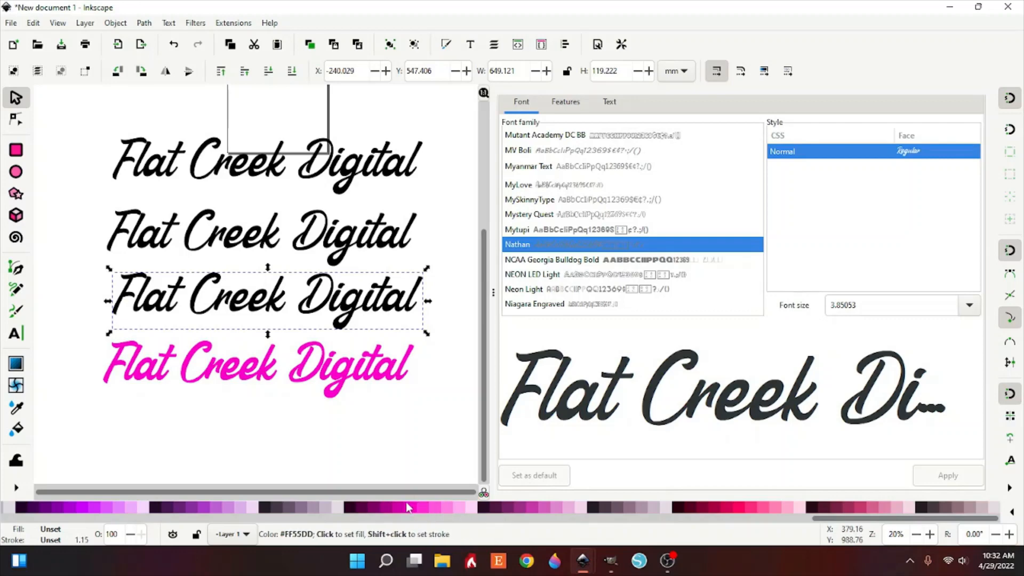
left_click(439, 511)
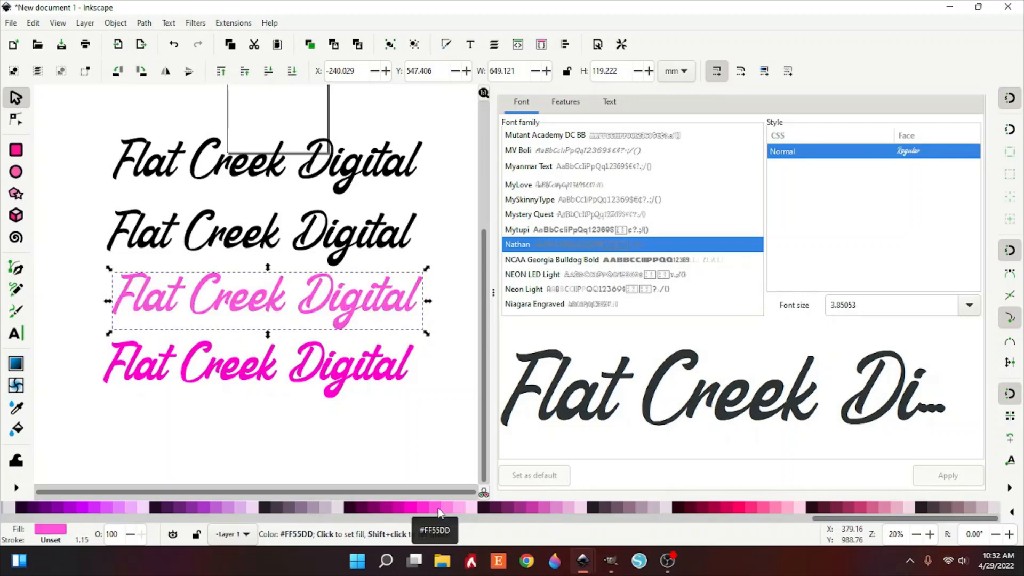
key("shift")
left_click(439, 511, "shift")
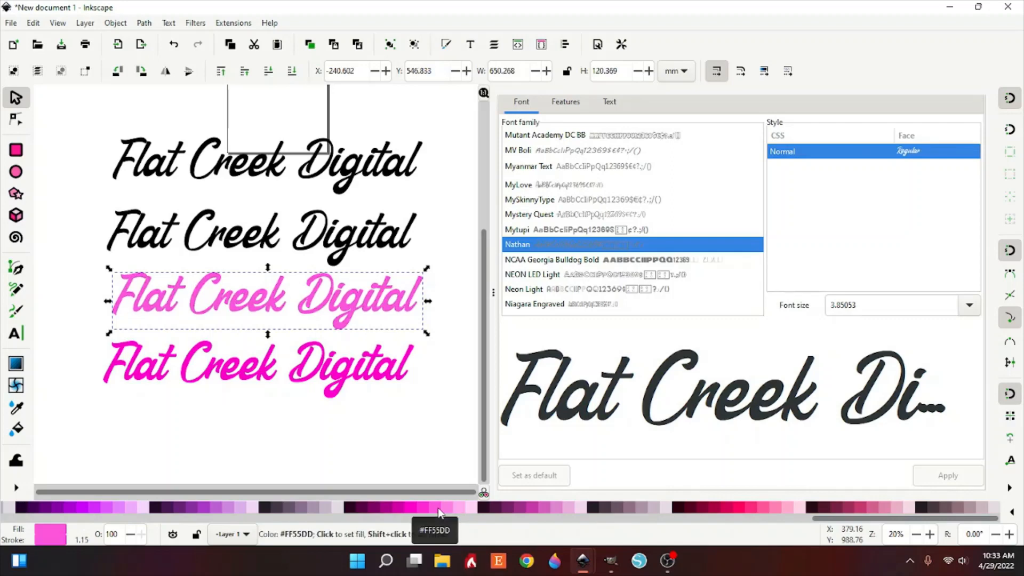
Give the second "Flat Creek Digital" lettering a pale pink #FFD5F6 stroke and fill, and nudge it and the third lettering within the column
left_click(314, 244)
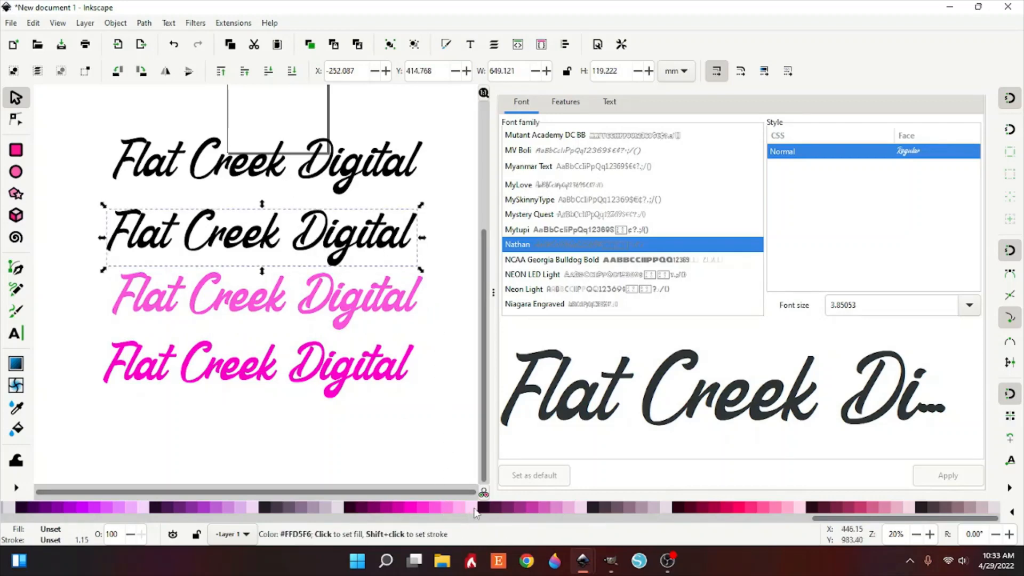
left_click(474, 512, "shift")
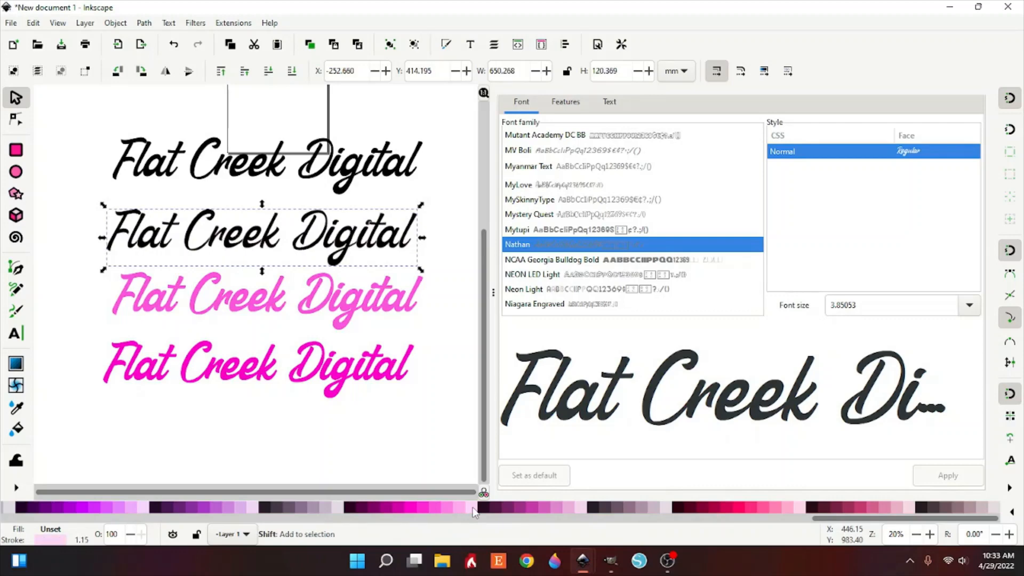
left_click(474, 512)
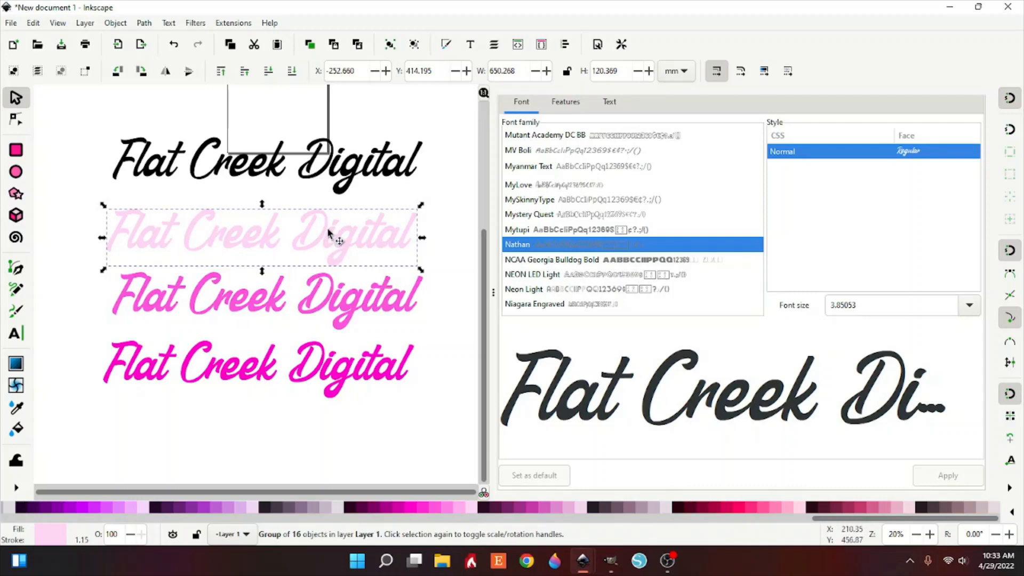
left_click_drag(330, 229, 336, 231)
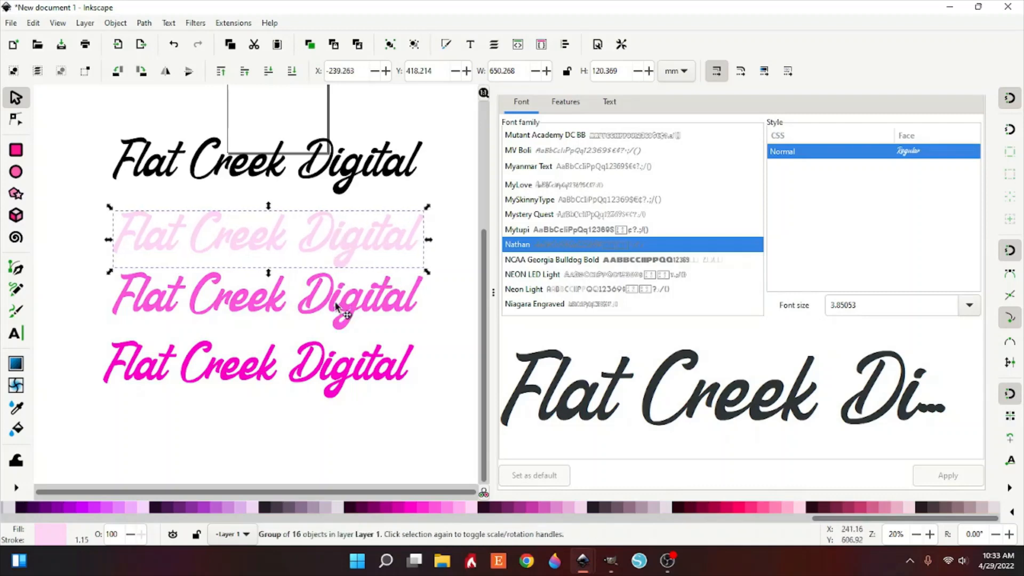
left_click_drag(339, 302, 334, 308)
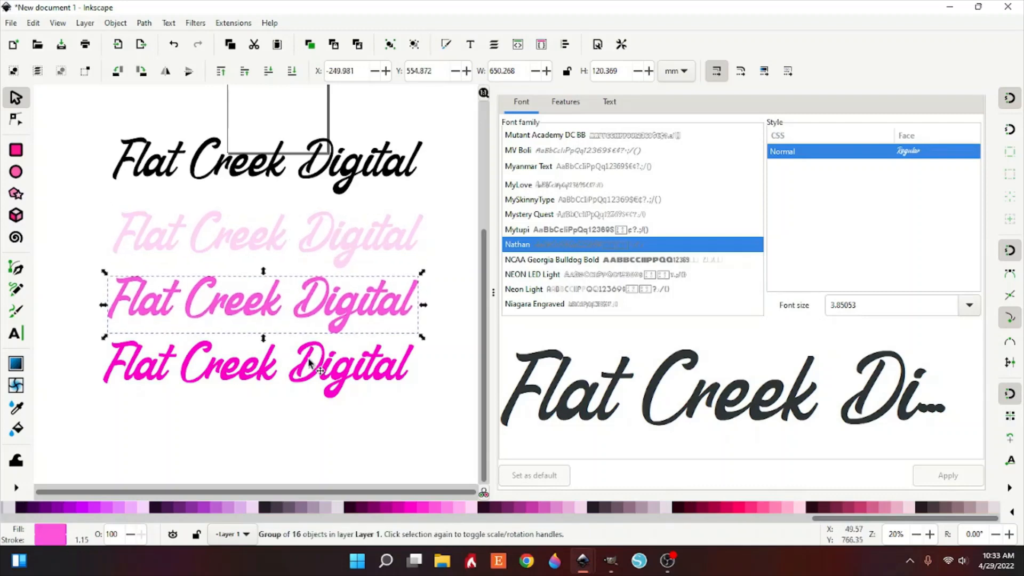
Fill the top "Flat Creek Digital" lettering with white
left_click(286, 167)
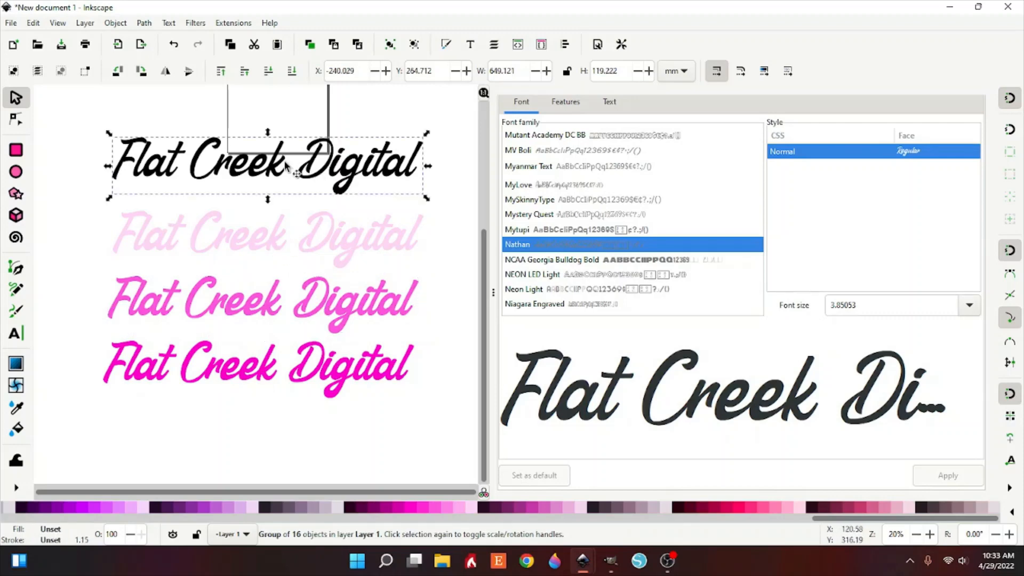
left_click_drag(829, 518, 11, 516)
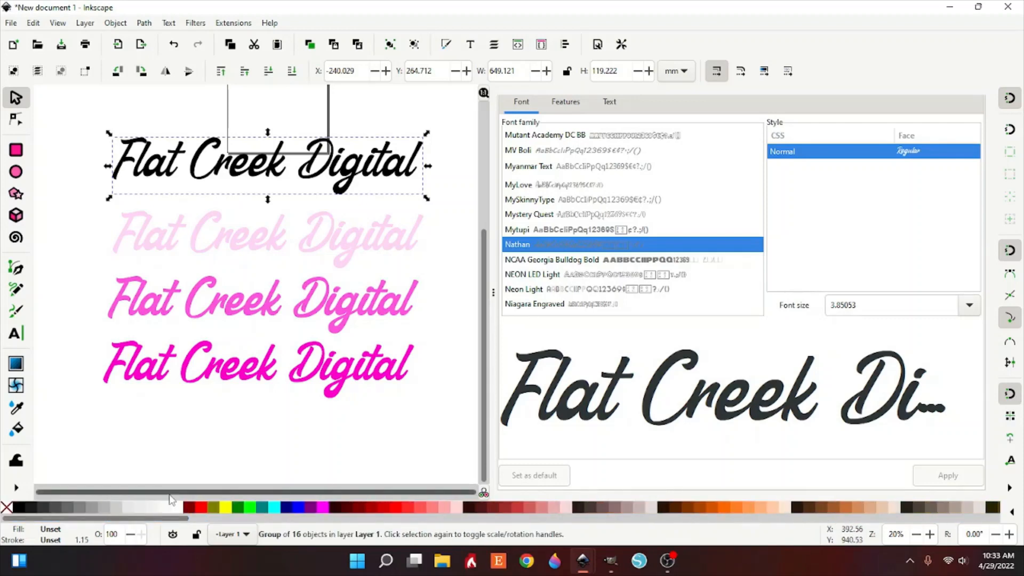
left_click(176, 510)
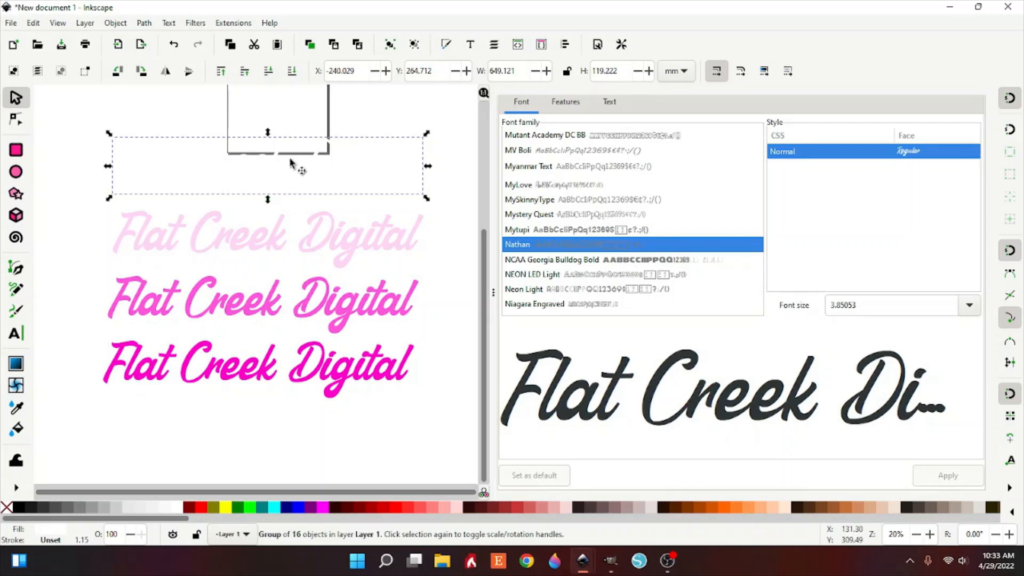
Set the document's background colour to a light grey with 23% black in CMYK (#C3C3C3)
left_click(12, 24)
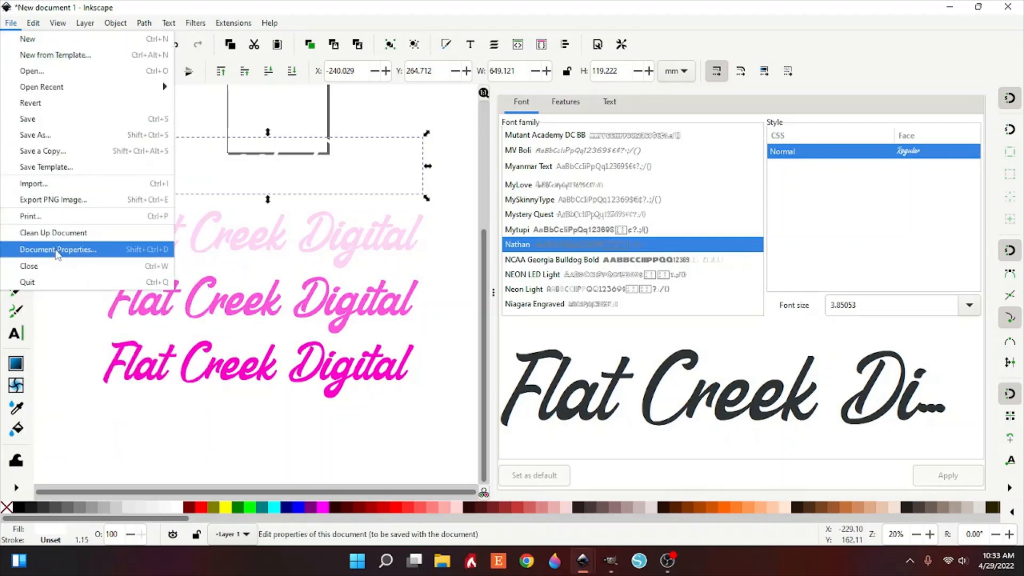
left_click(58, 251)
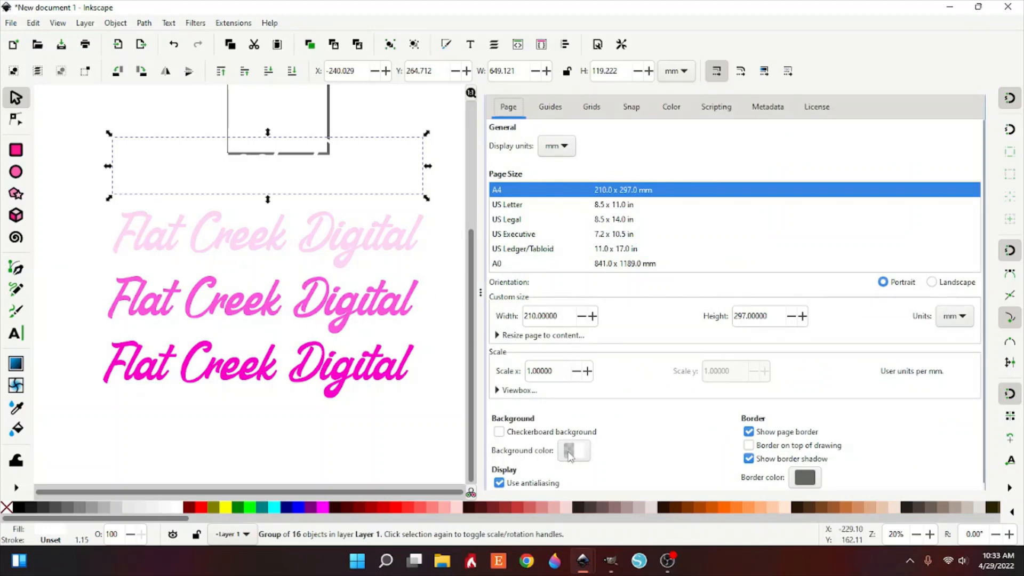
left_click(580, 452)
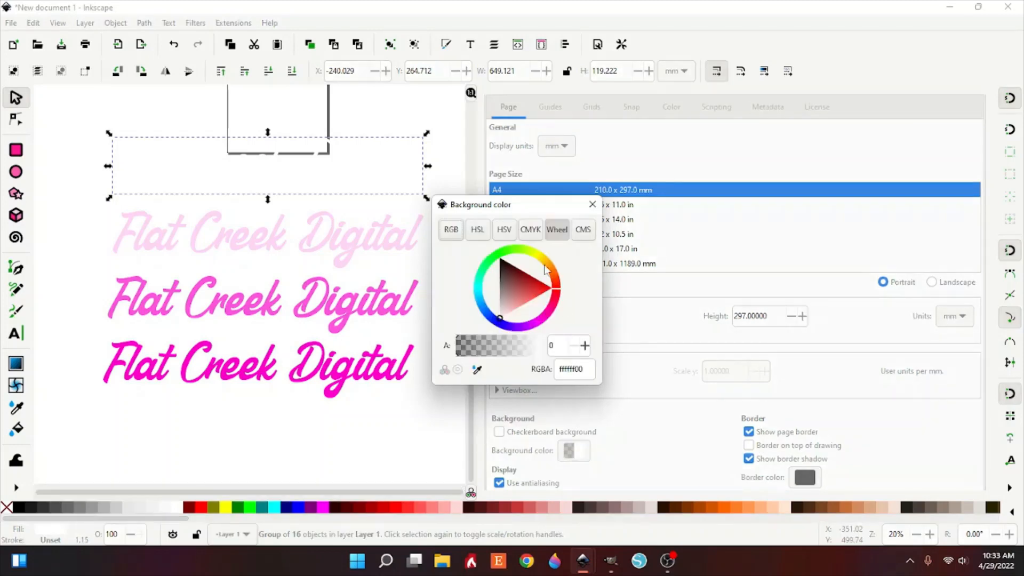
left_click(529, 233)
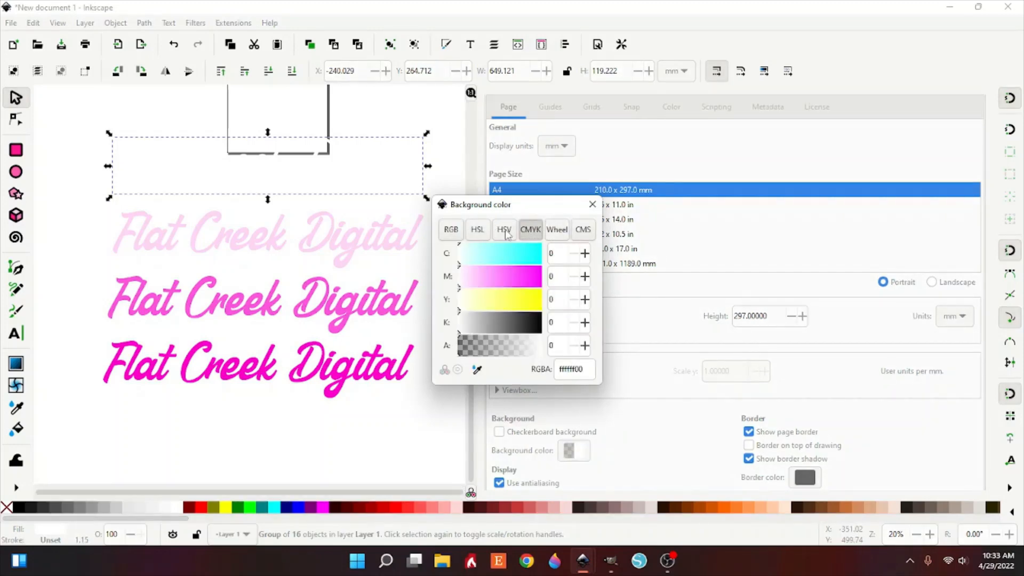
left_click_drag(471, 327, 477, 326)
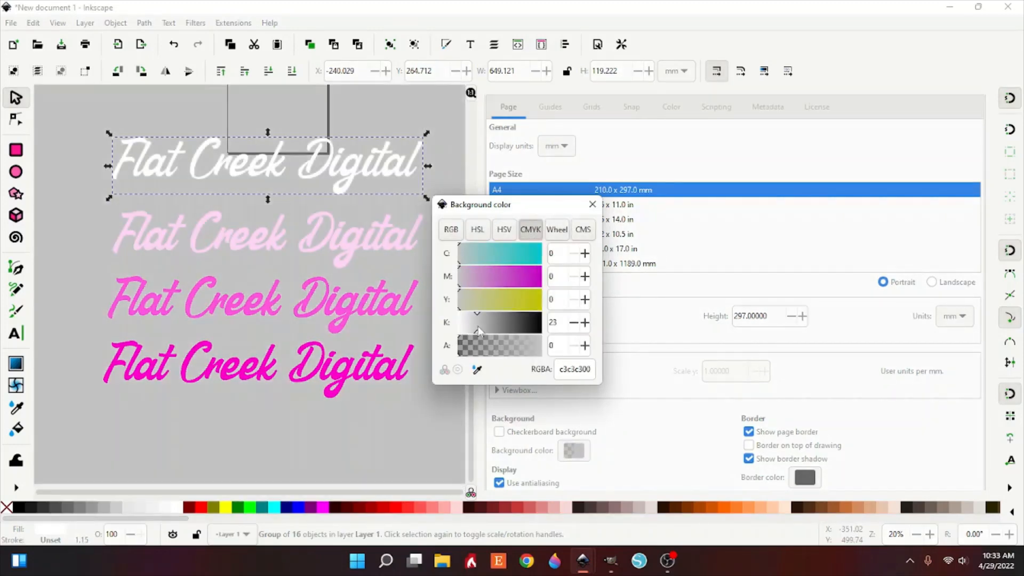
left_click(557, 231)
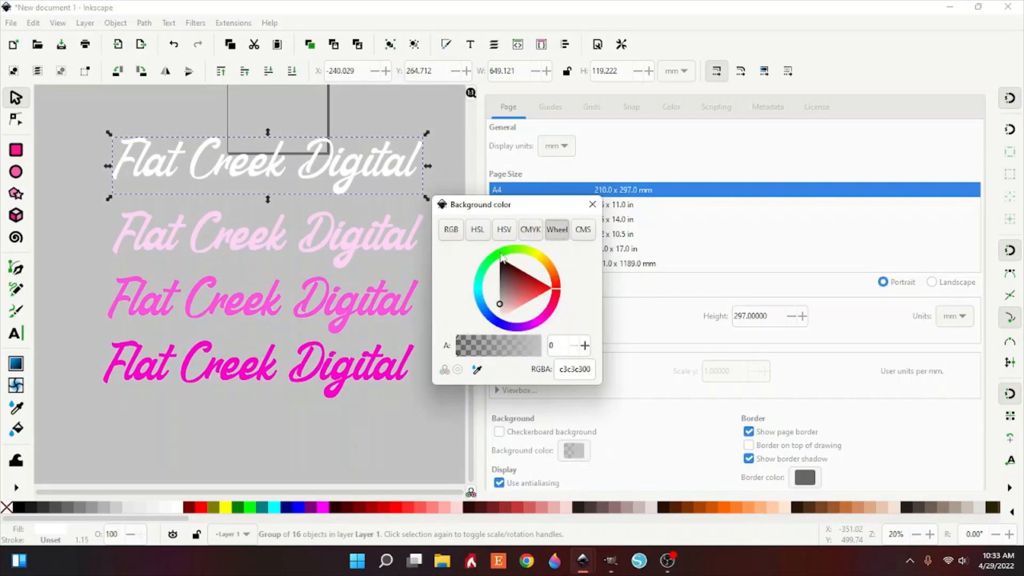
left_click(527, 235)
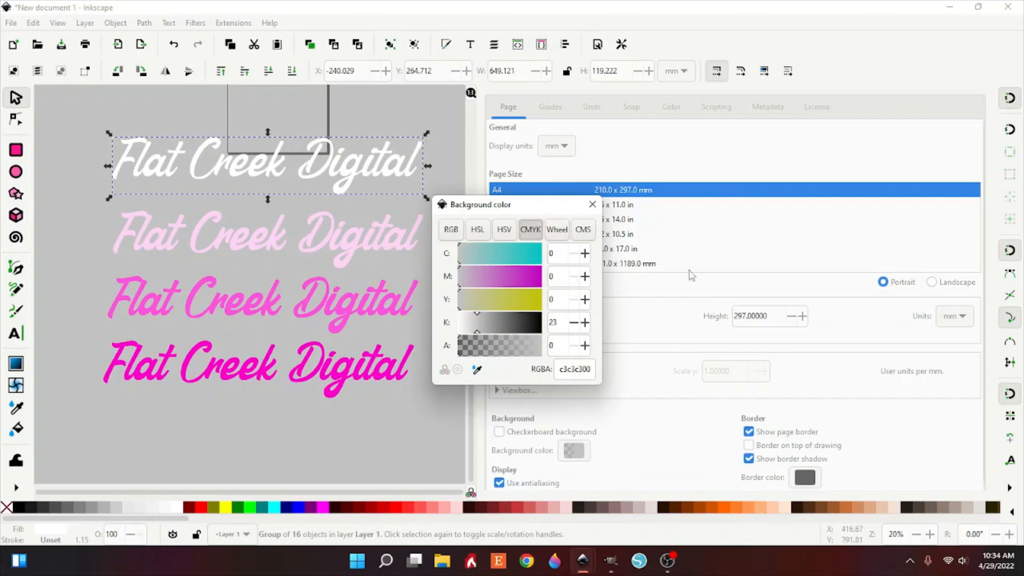
left_click(592, 204)
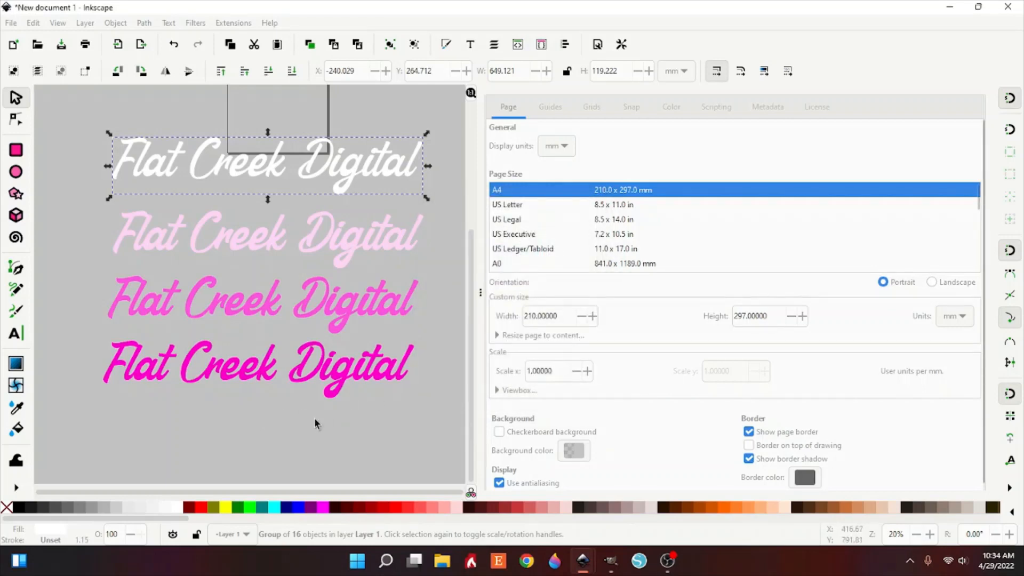
left_click(344, 380)
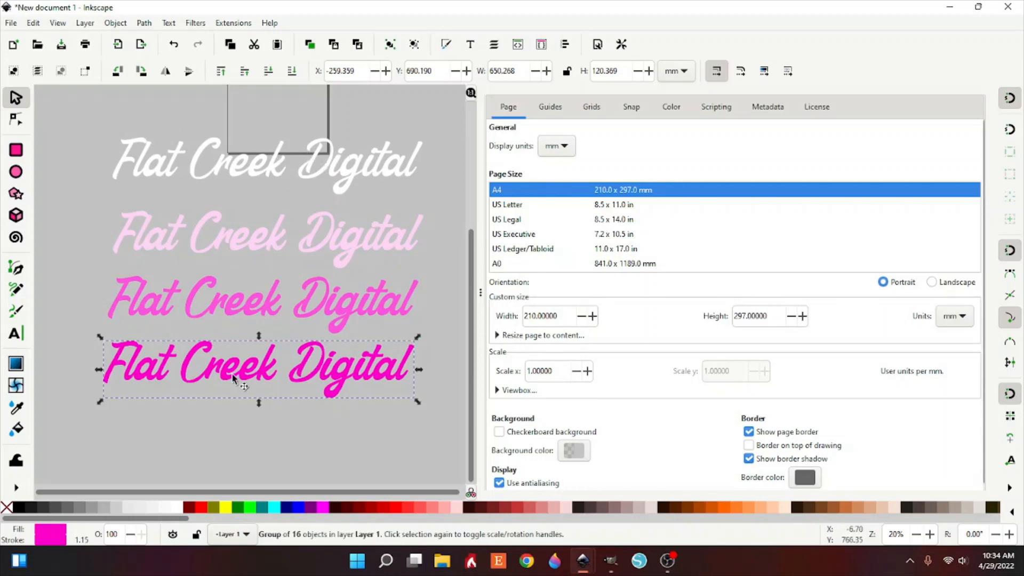
left_click_drag(82, 124, 463, 445)
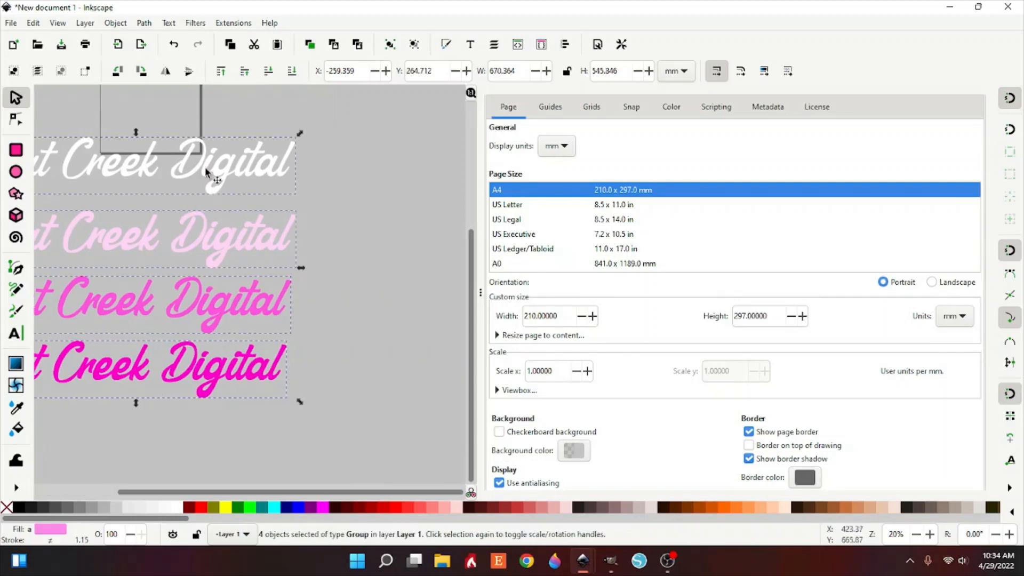
left_click(144, 23)
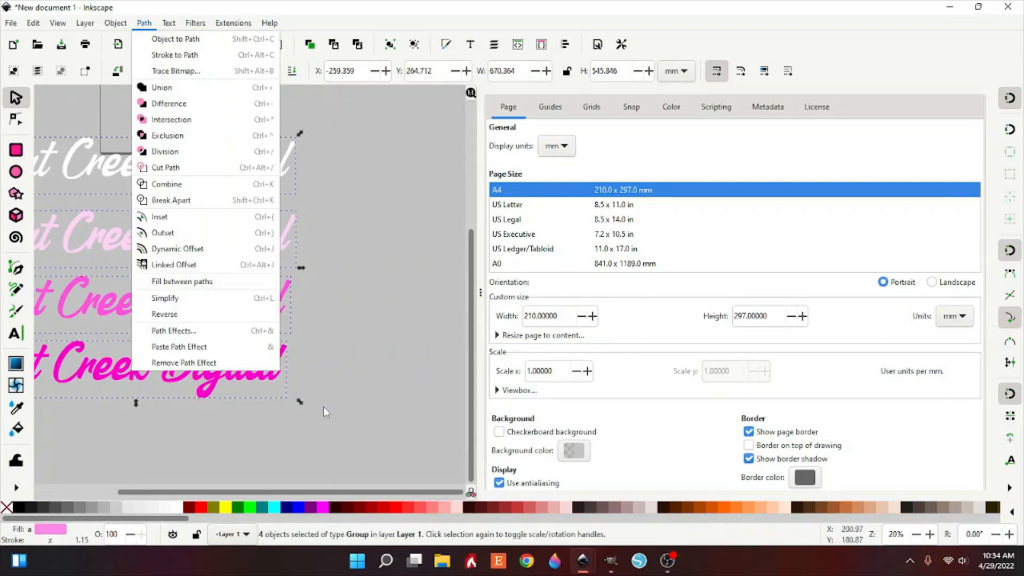
left_click(264, 385)
left_click_drag(278, 494, 197, 493)
left_click(332, 439)
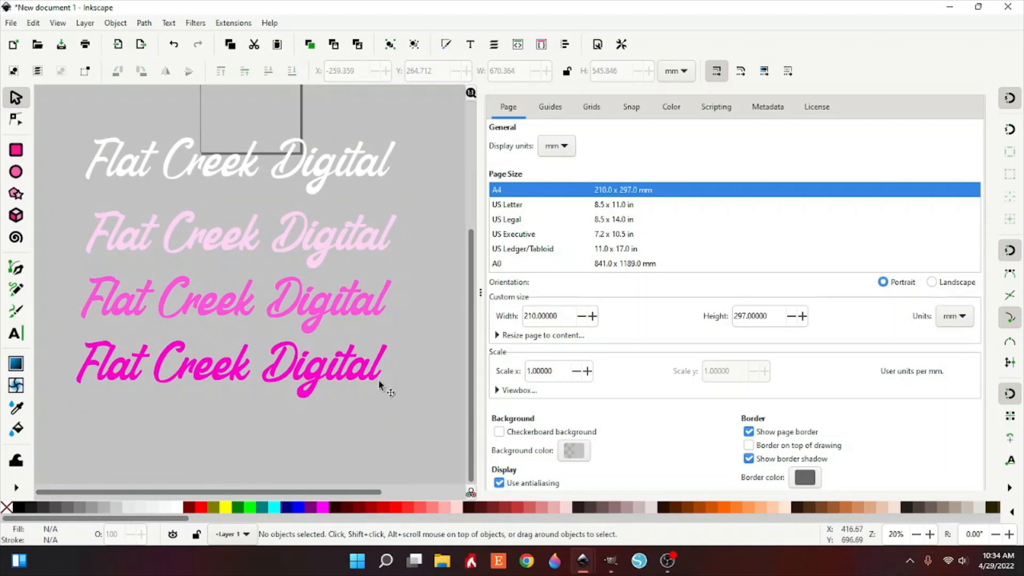
Move the bottom hot pink "Flat Creek Digital" lettering slightly right to X -254 mm and add an Offset path effect to it
left_click(320, 388)
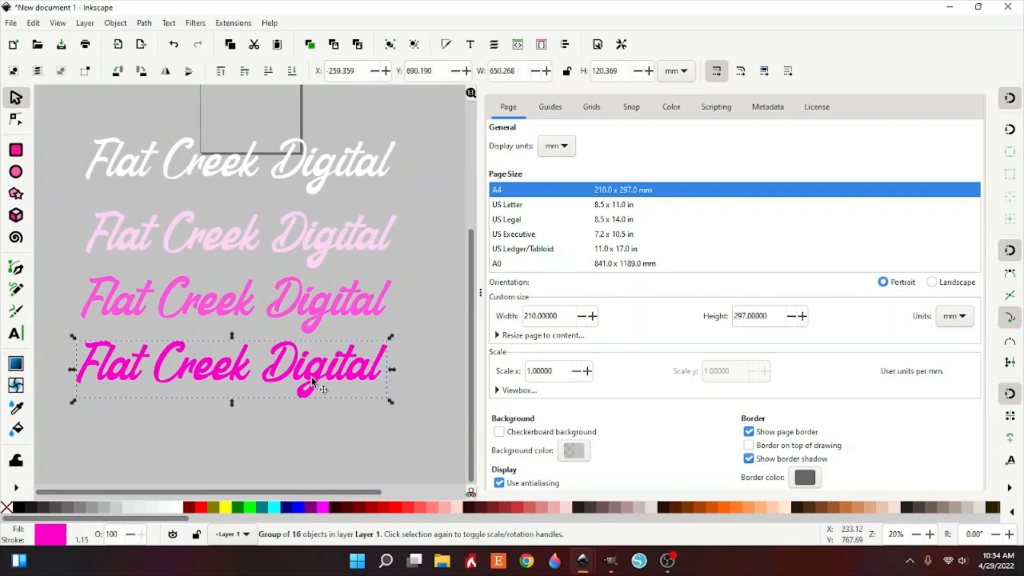
left_click_drag(290, 380, 294, 380)
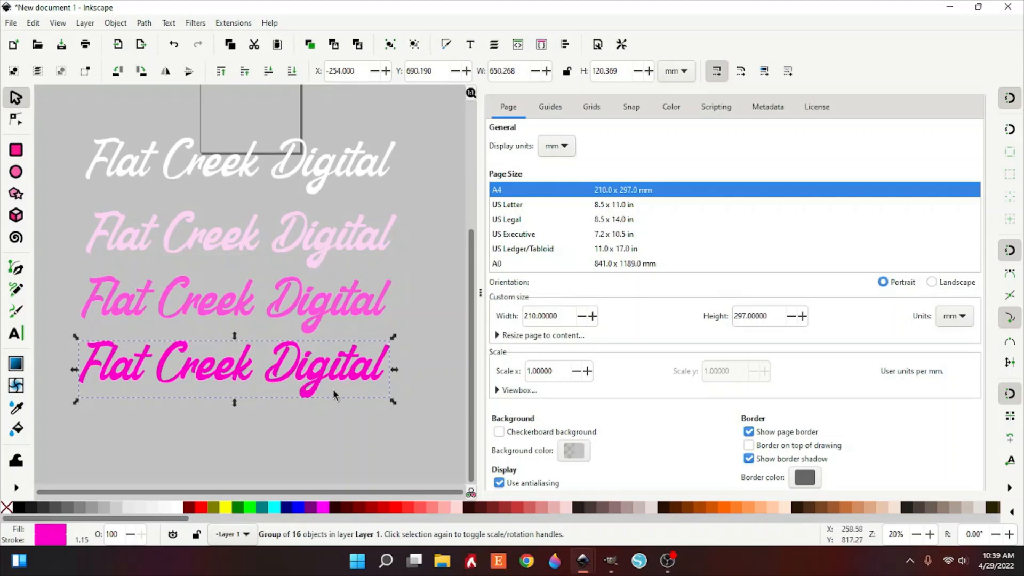
left_click(146, 24)
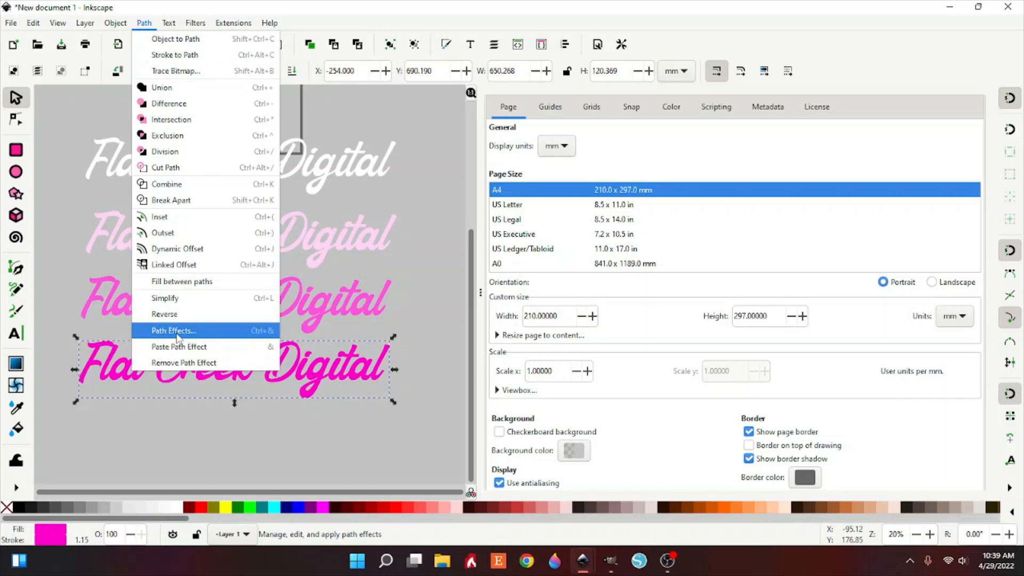
left_click(178, 333)
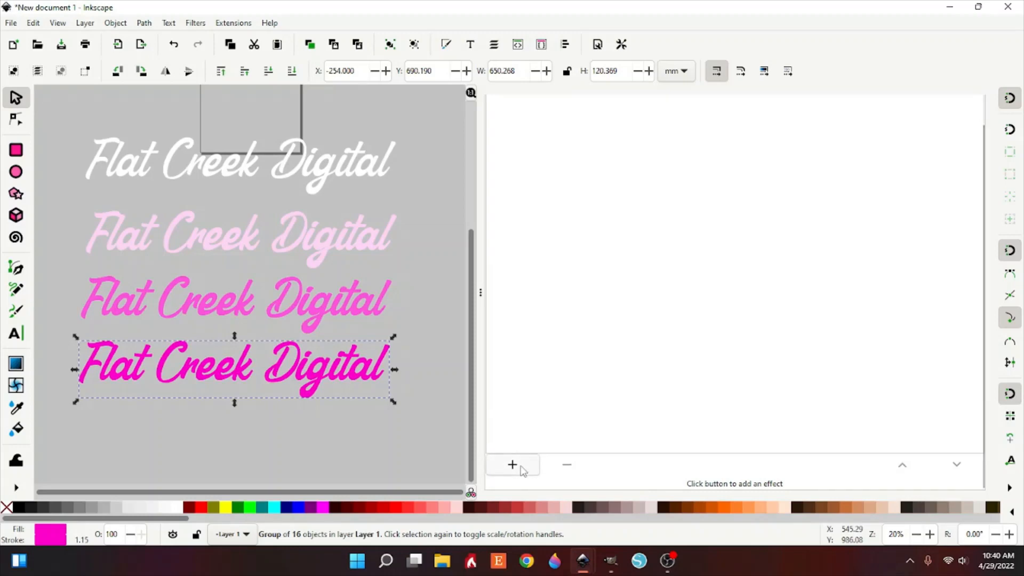
left_click(512, 465)
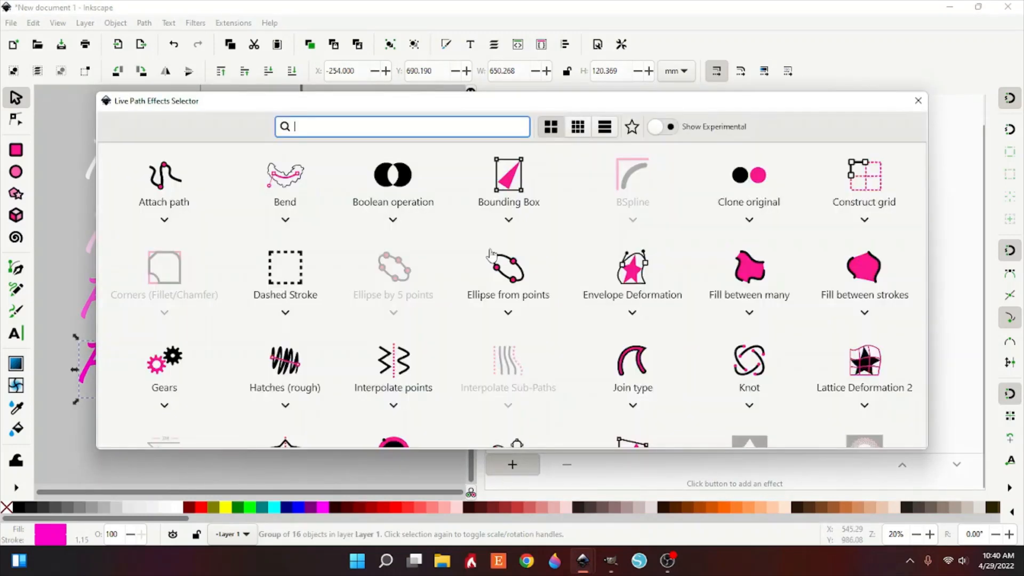
scroll(464, 324, "down", 1)
scroll(464, 324, "down", 2)
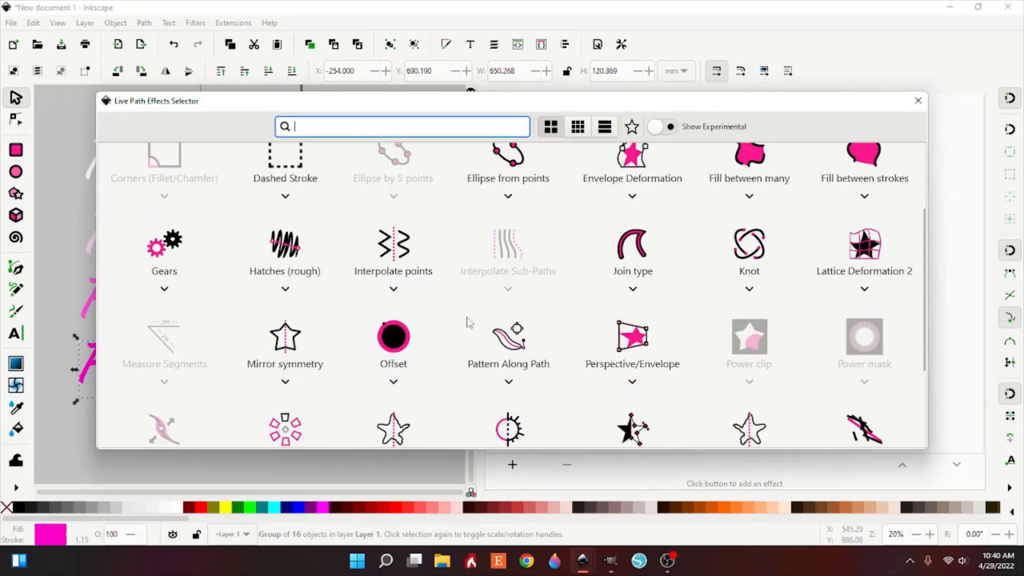
left_click(394, 347)
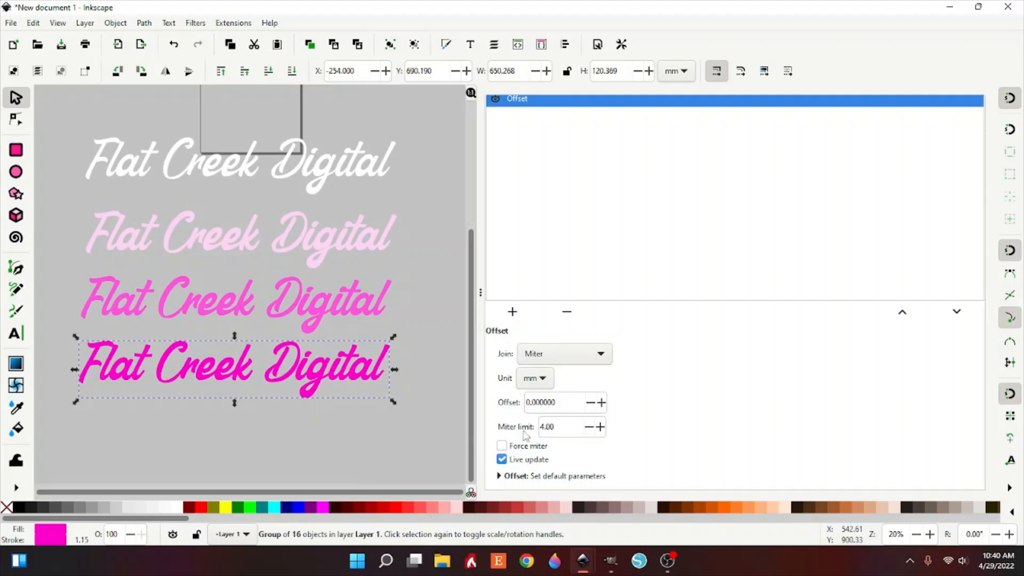
Set the bottom lettering's path effect offset to 3.1 mm
triple_click(574, 406)
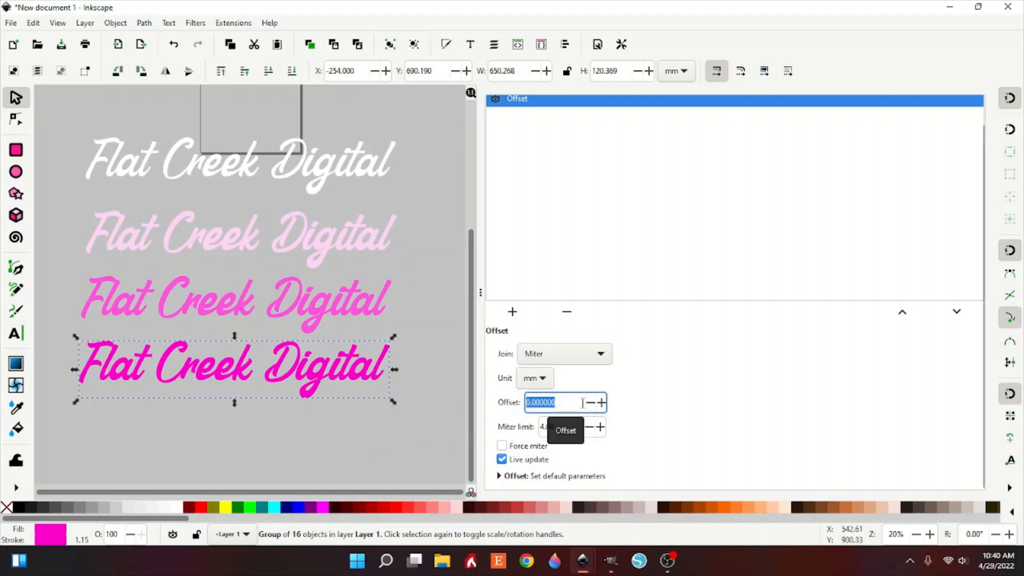
left_click(605, 405)
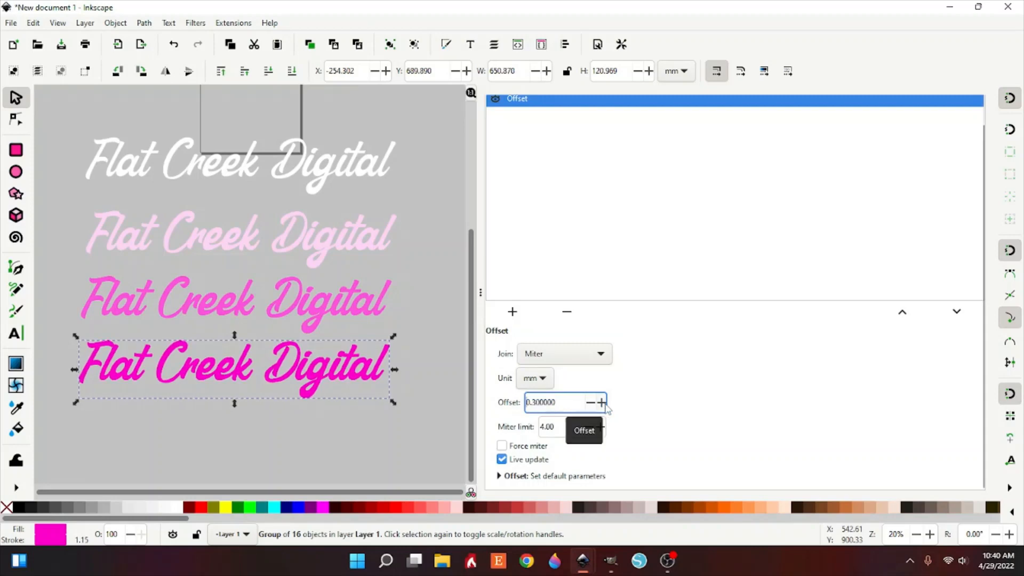
left_click(606, 405)
left_click(605, 405)
left_click(605, 405)
left_click(602, 402)
left_click(602, 402)
left_click(601, 402)
left_click(601, 402)
left_click(602, 402)
left_click(601, 403)
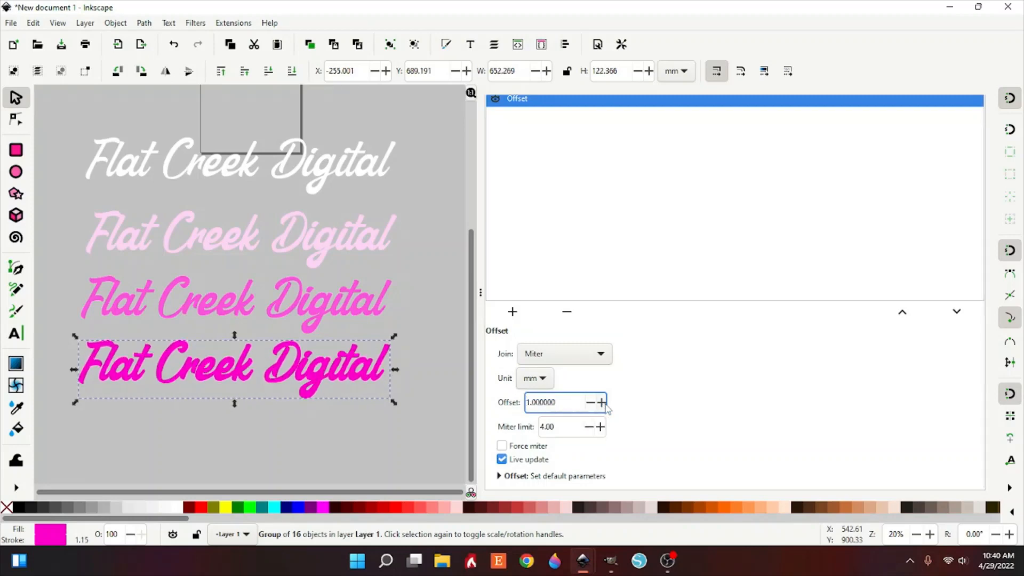
left_click(602, 402)
left_click(601, 402)
left_click(602, 402)
left_click(602, 402)
left_click(602, 402)
left_click(603, 404)
left_click(603, 404)
left_click(603, 403)
left_click(603, 403)
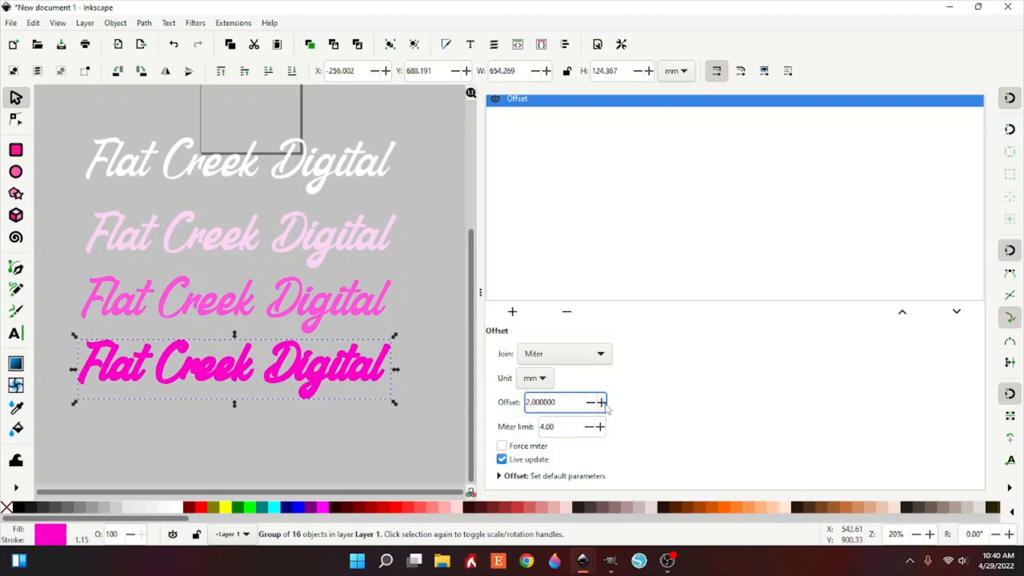
left_click(603, 403)
left_click(602, 403)
left_click(603, 403)
left_click(603, 403)
left_click(603, 403)
left_click(602, 403)
left_click(603, 403)
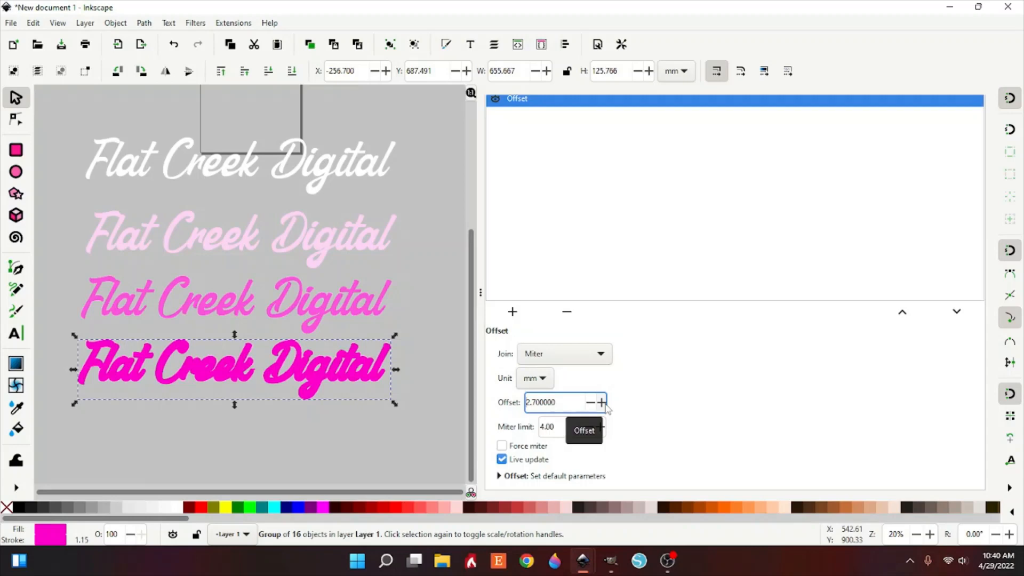
left_click(602, 403)
left_click(602, 403)
left_click(603, 403)
left_click(603, 403)
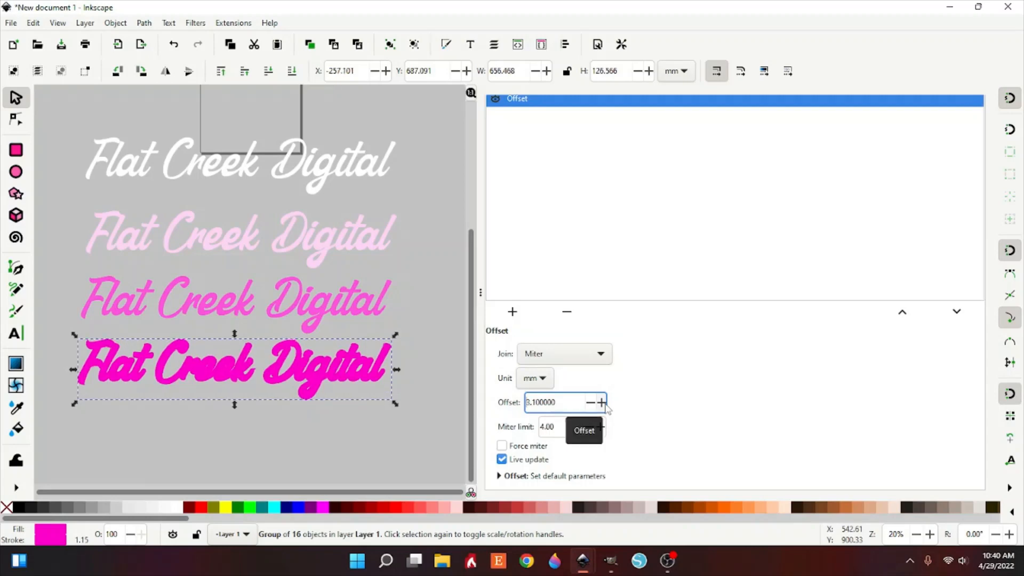
Add an Offset path effect to the third "Flat Creek Digital" lettering and set its offset to 2 mm
left_click(375, 311)
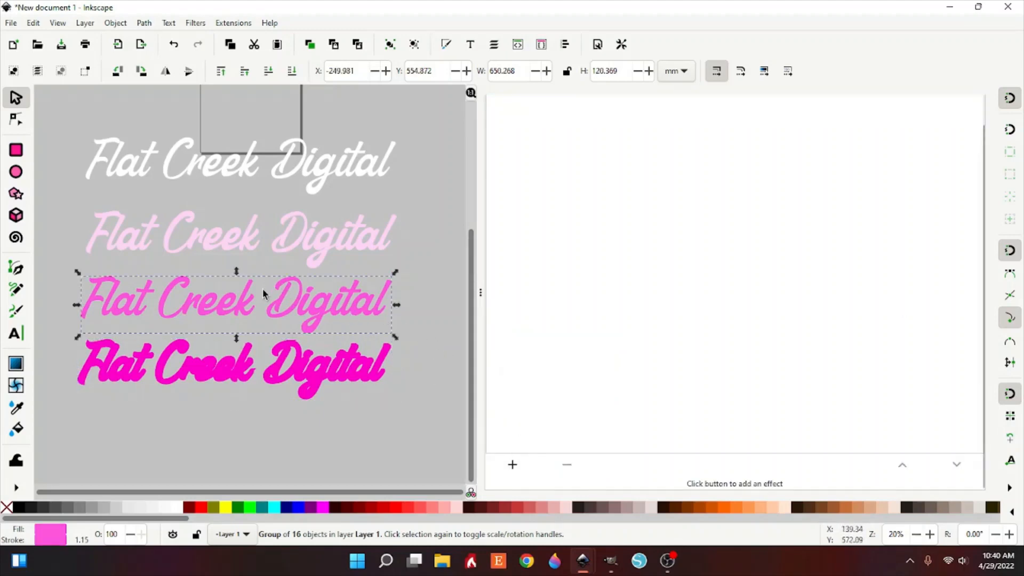
left_click(514, 469)
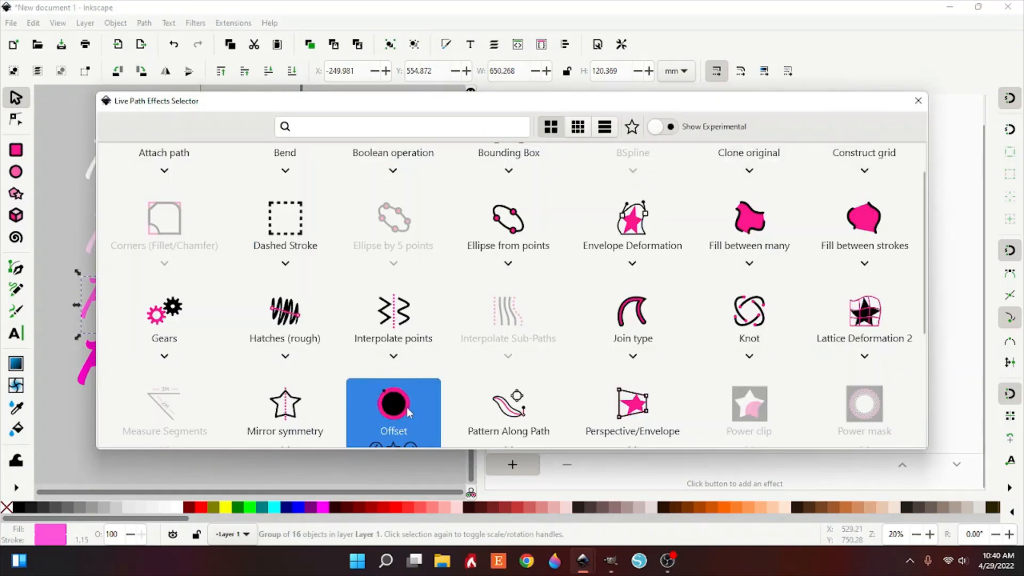
left_click(408, 412)
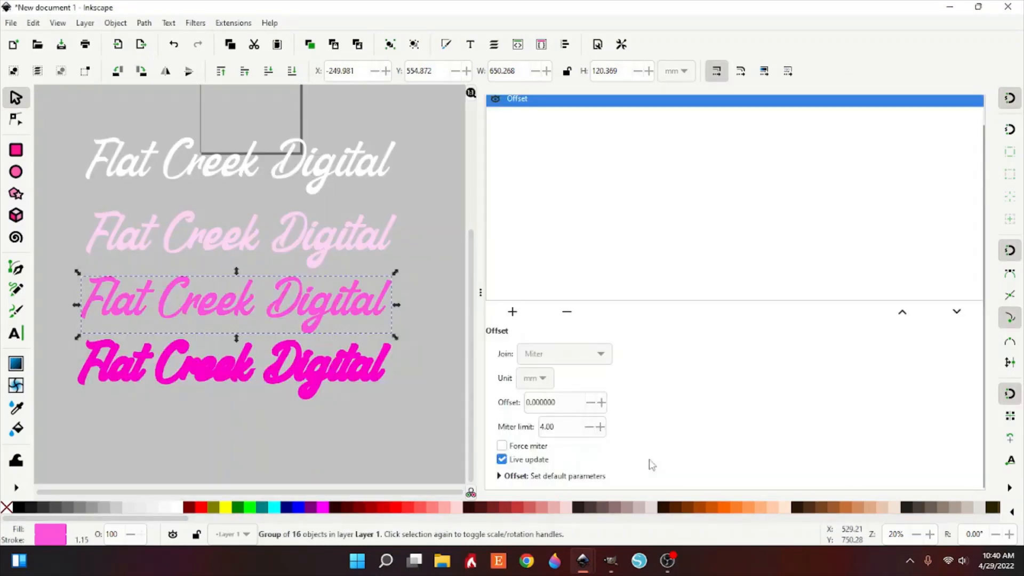
left_click(365, 365)
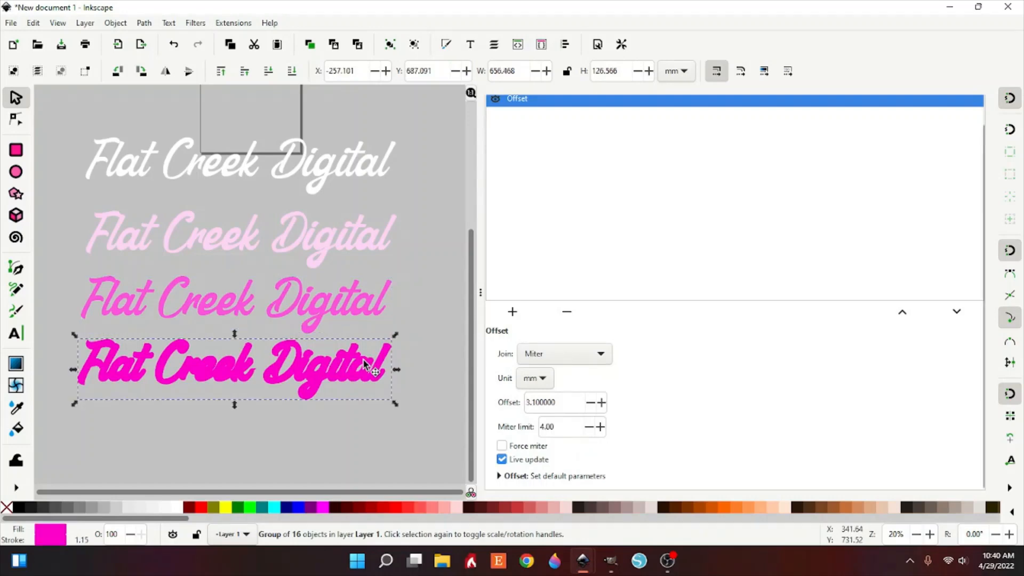
left_click(363, 305)
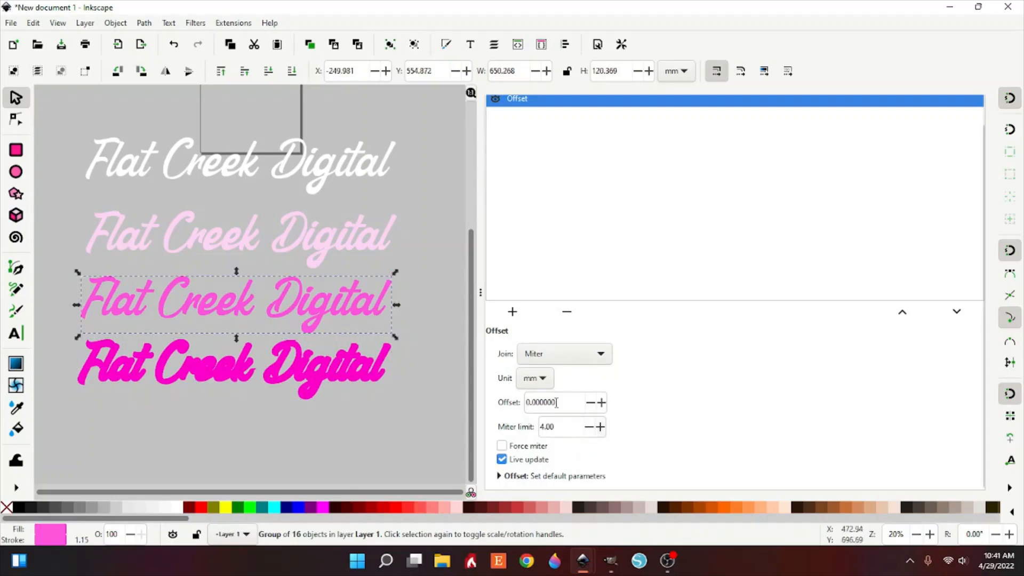
left_click_drag(557, 402, 518, 405)
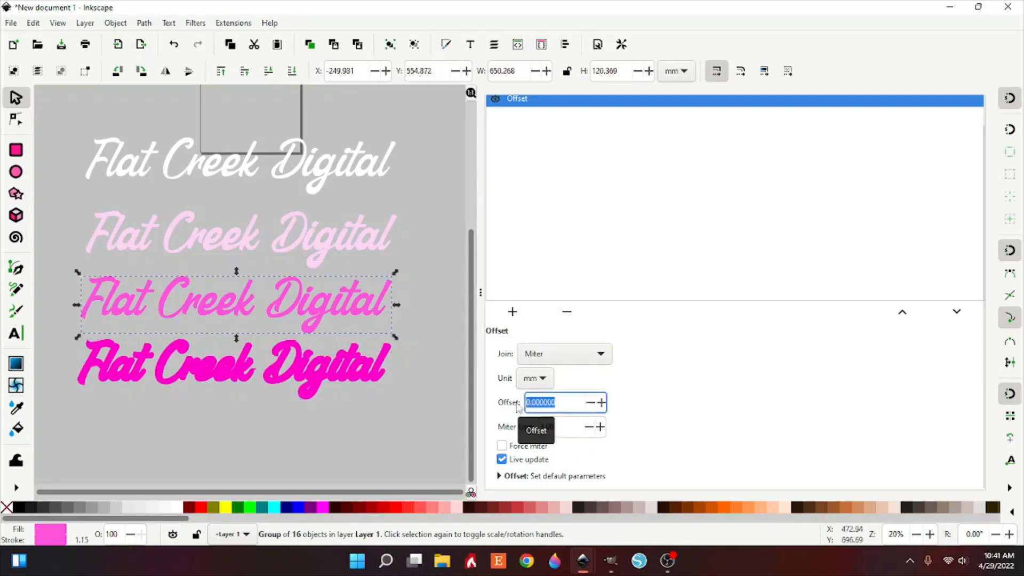
type("2")
key("Return")
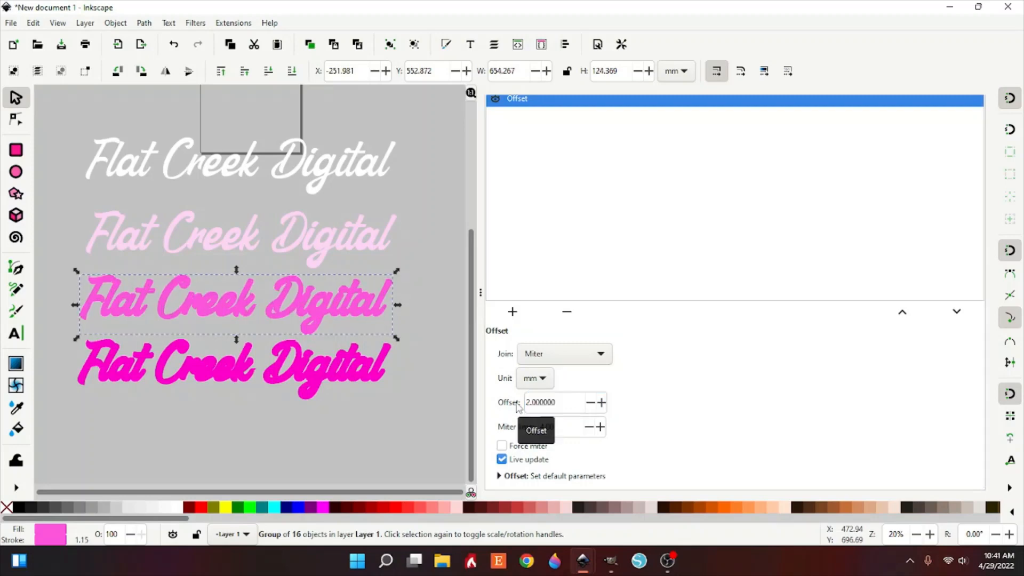
Add an Offset path effect to the pale pink second "Flat Creek Digital" lettering and set its offset to 1 mm
left_click(359, 244)
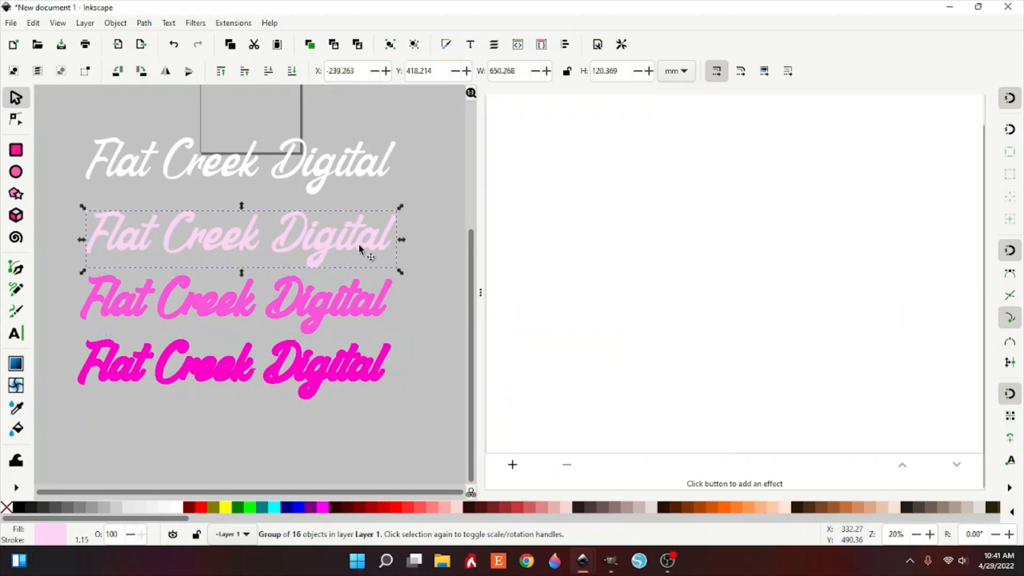
left_click(513, 465)
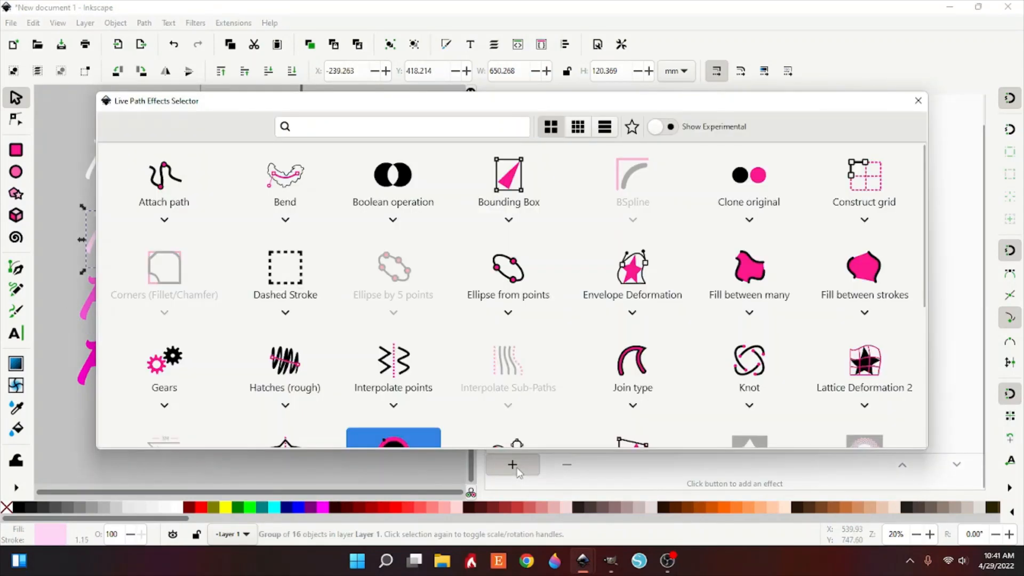
scroll(421, 413, "down", 1)
key("Escape")
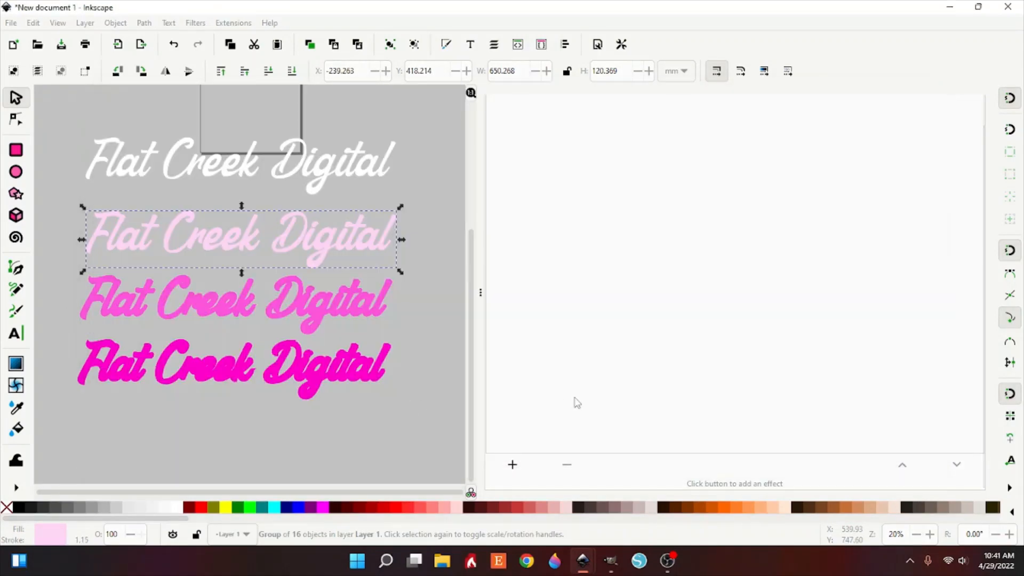
key("Tab")
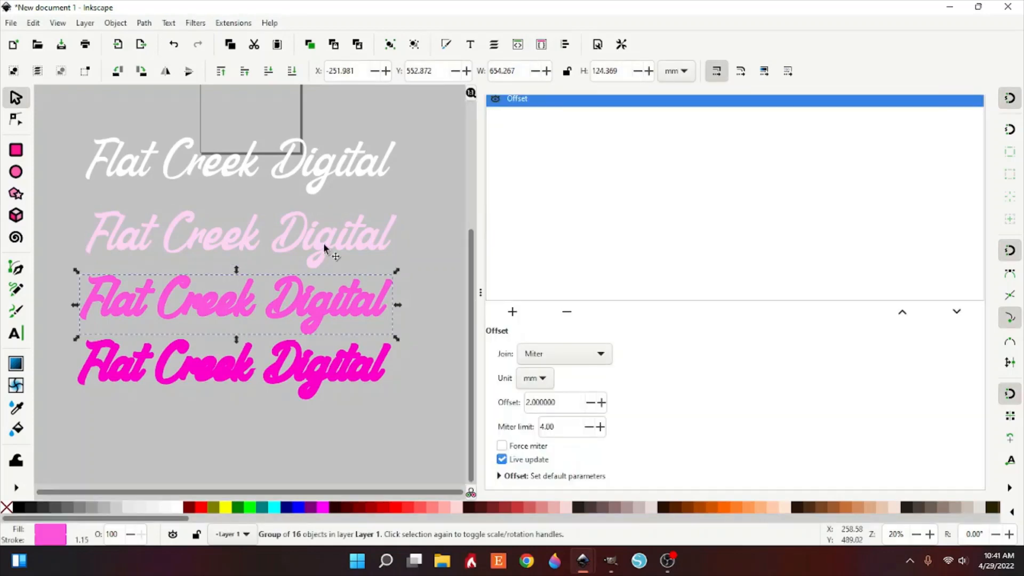
left_click(324, 243)
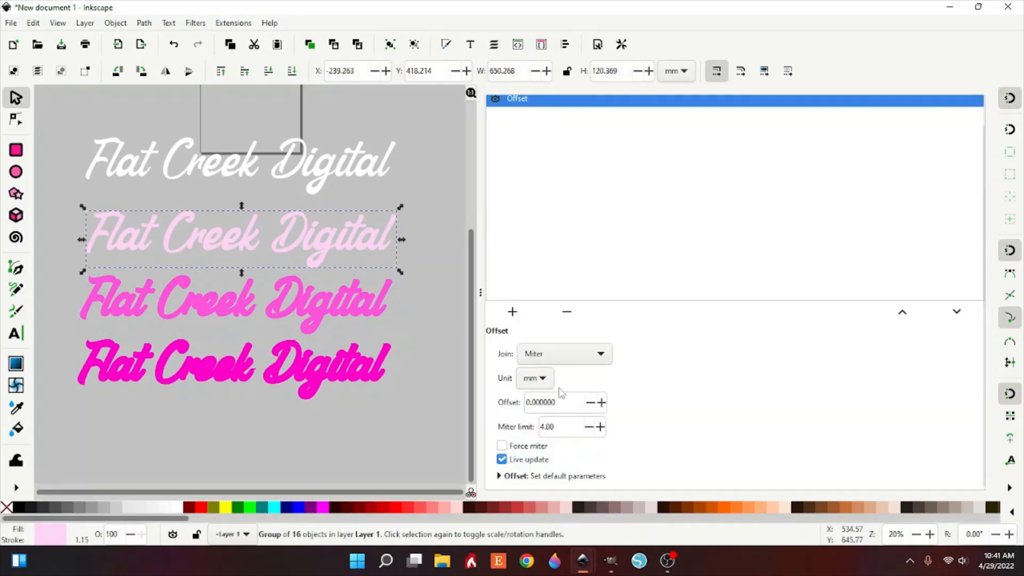
left_click(603, 403)
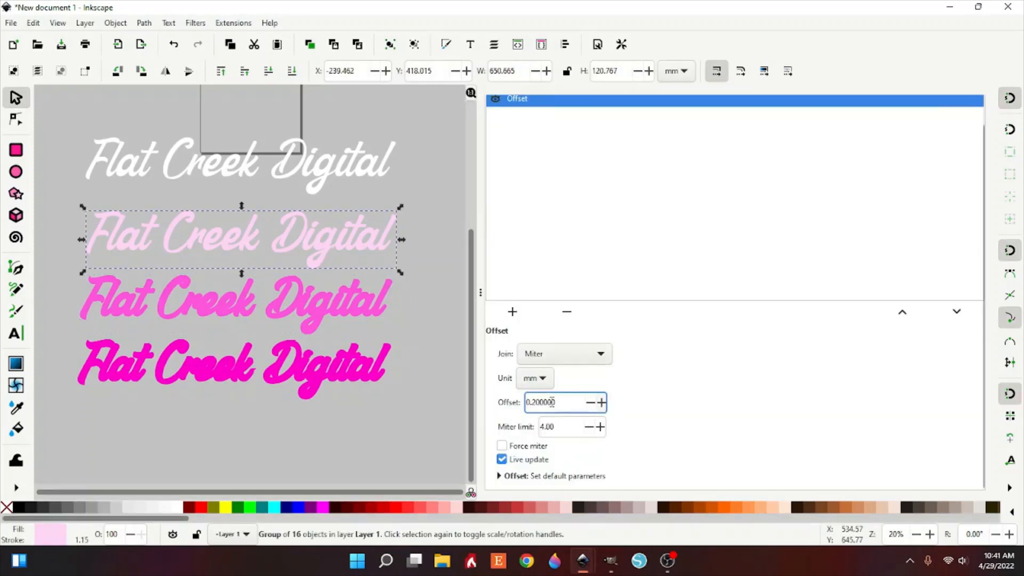
left_click_drag(554, 403, 519, 409)
type("1")
key("Return")
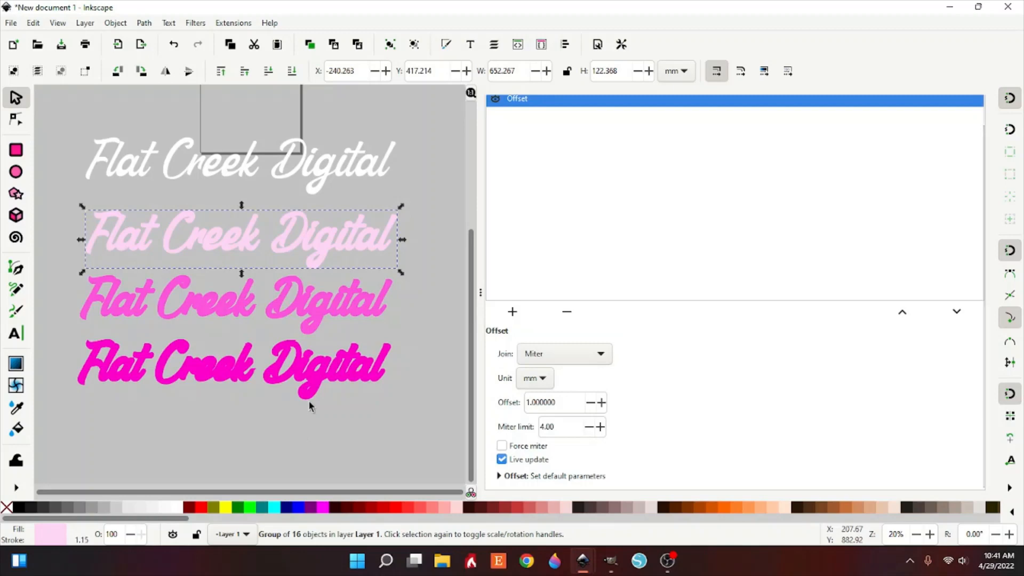
Increase the third "Flat Creek Digital" lettering's path effect offset to 2.4 mm
left_click(328, 308)
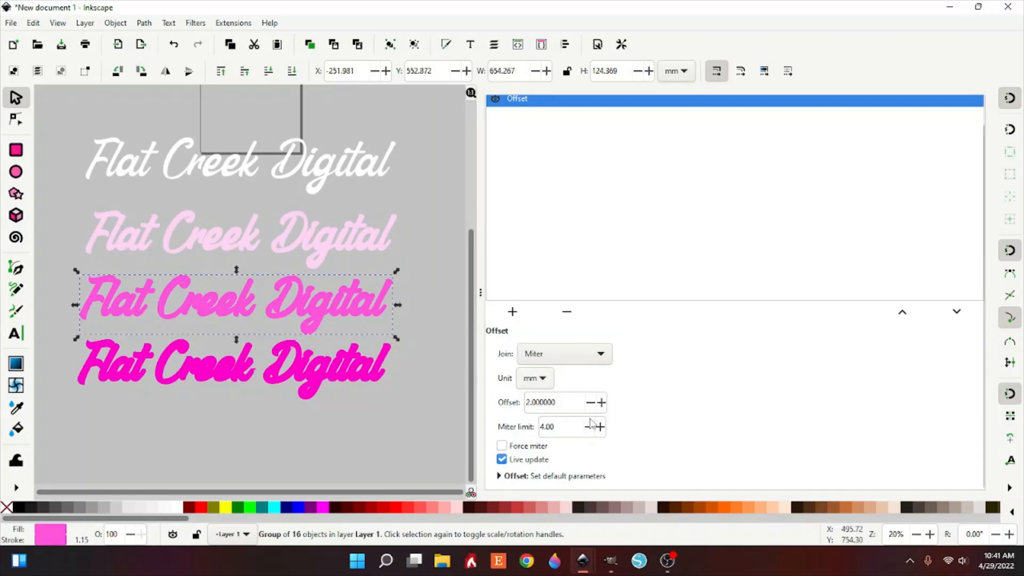
left_click(602, 403)
left_click(602, 402)
left_click(602, 402)
left_click(601, 402)
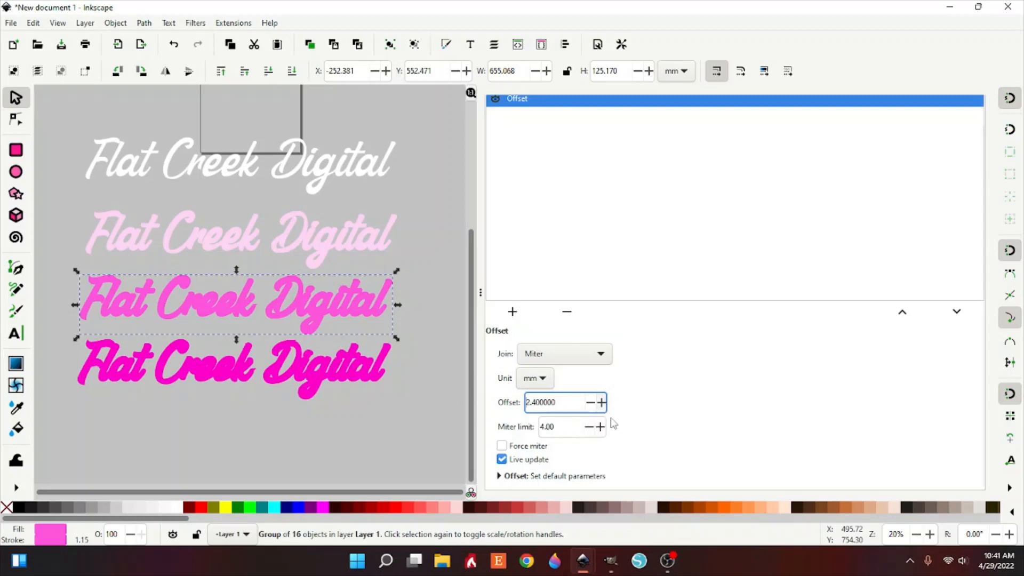
Increase the bottom hot pink lettering's path effect offset to 3.3 mm and deselect it
left_click(365, 376)
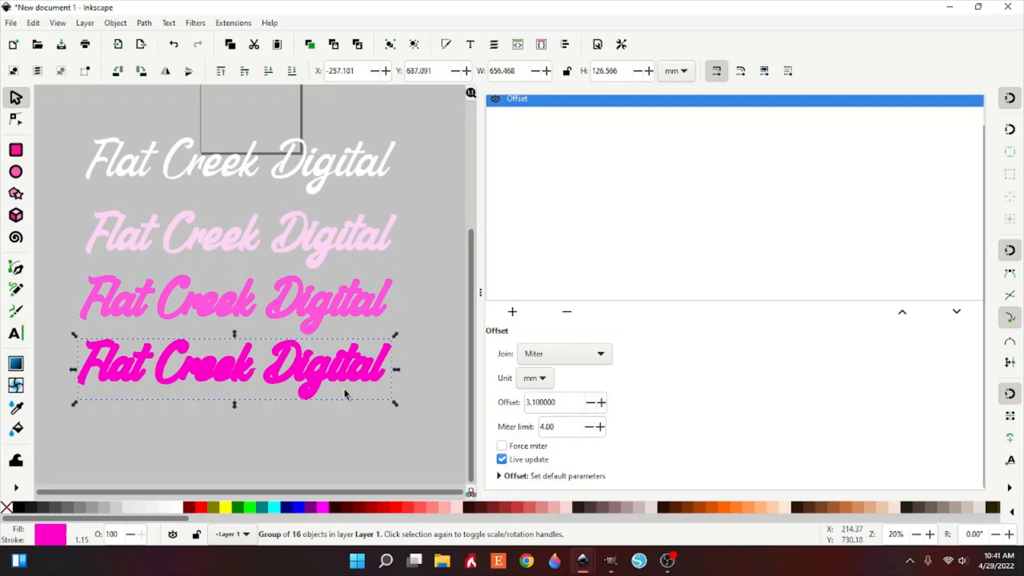
left_click(603, 404)
left_click(603, 403)
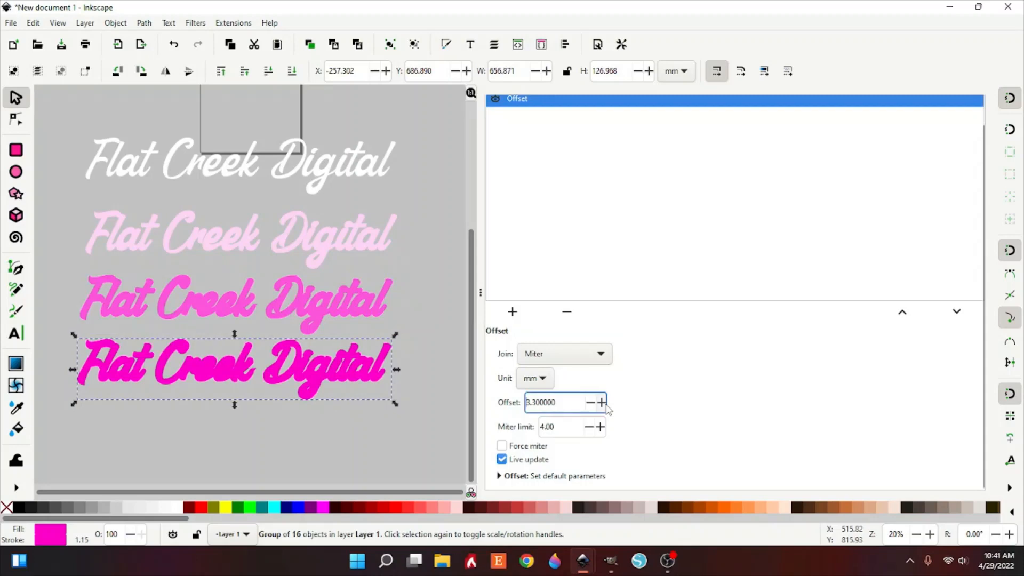
left_click(270, 426)
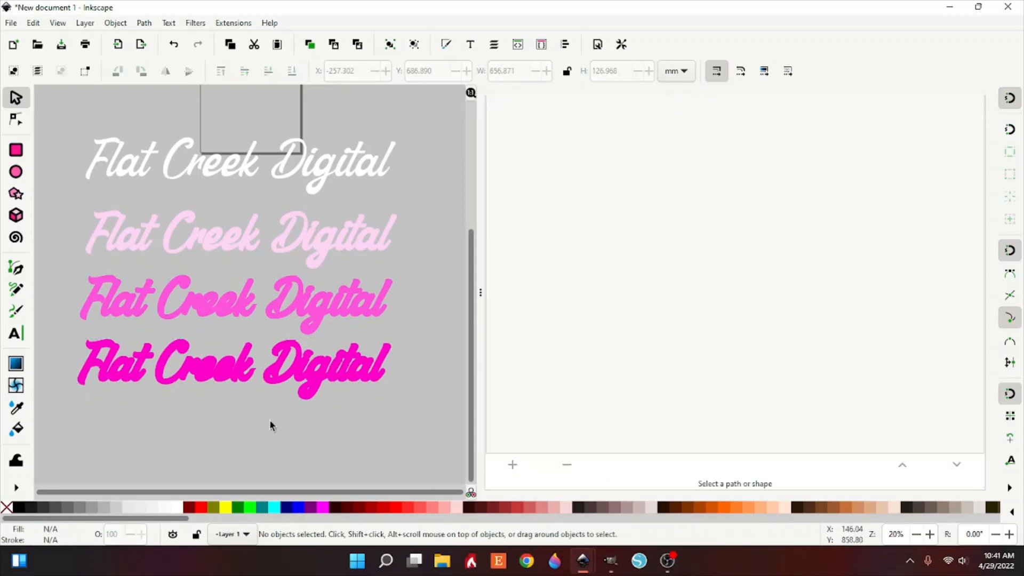
Apply a blur of 20.9% to the bottom hot pink "Flat Creek Digital" lettering
left_click(322, 376)
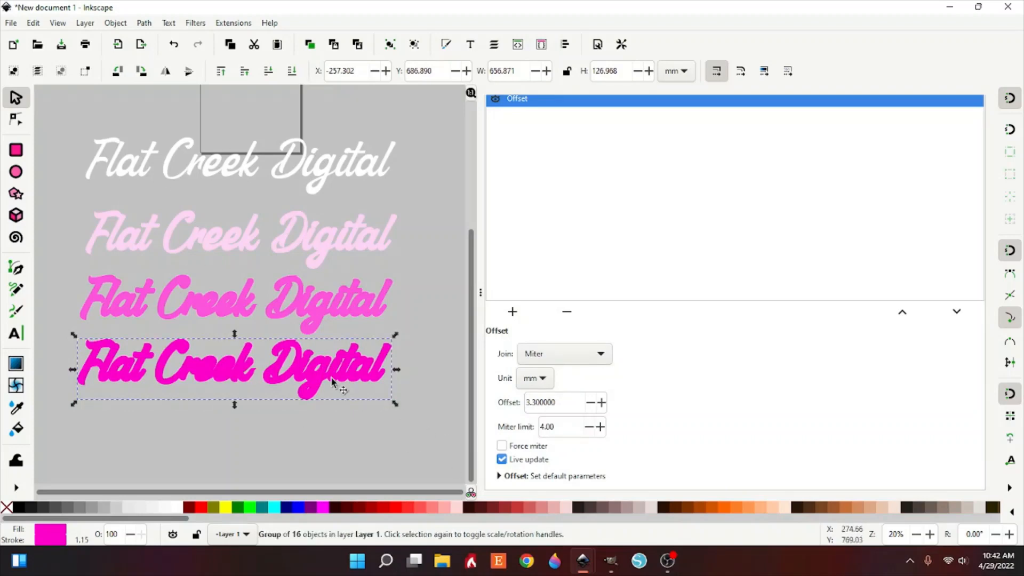
scroll(331, 378, "up", 2)
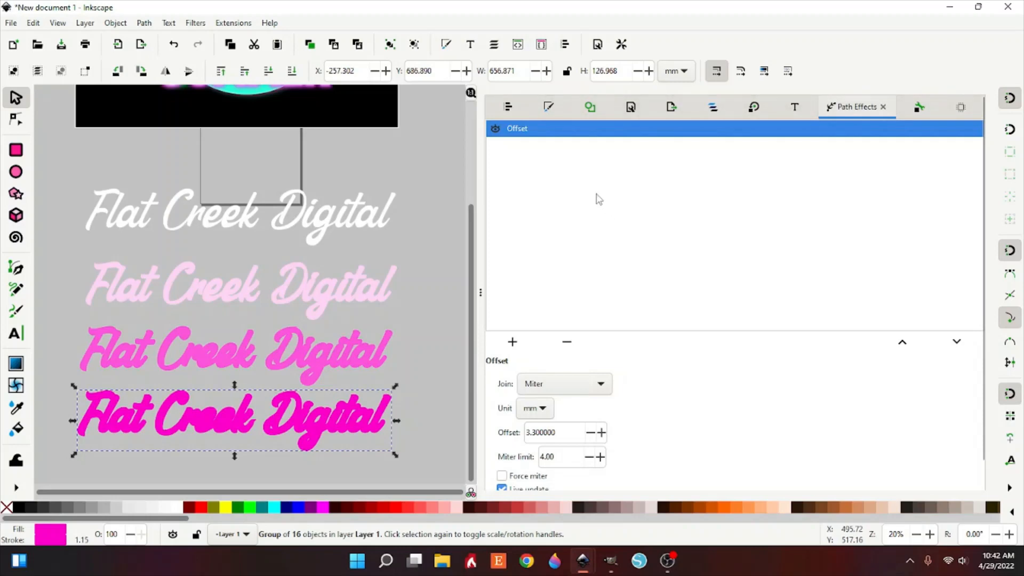
left_click(550, 108)
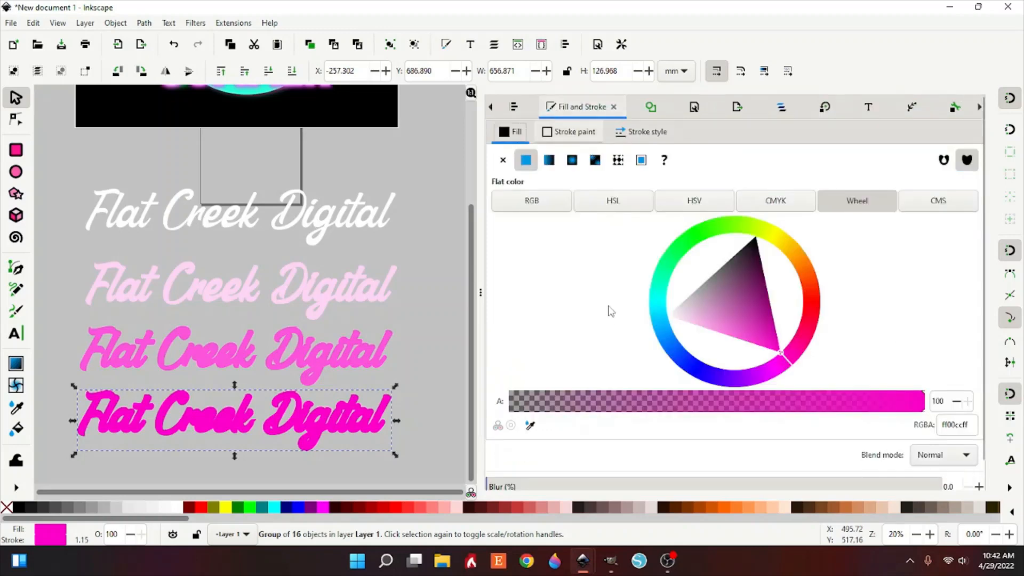
scroll(608, 311, "down", 1)
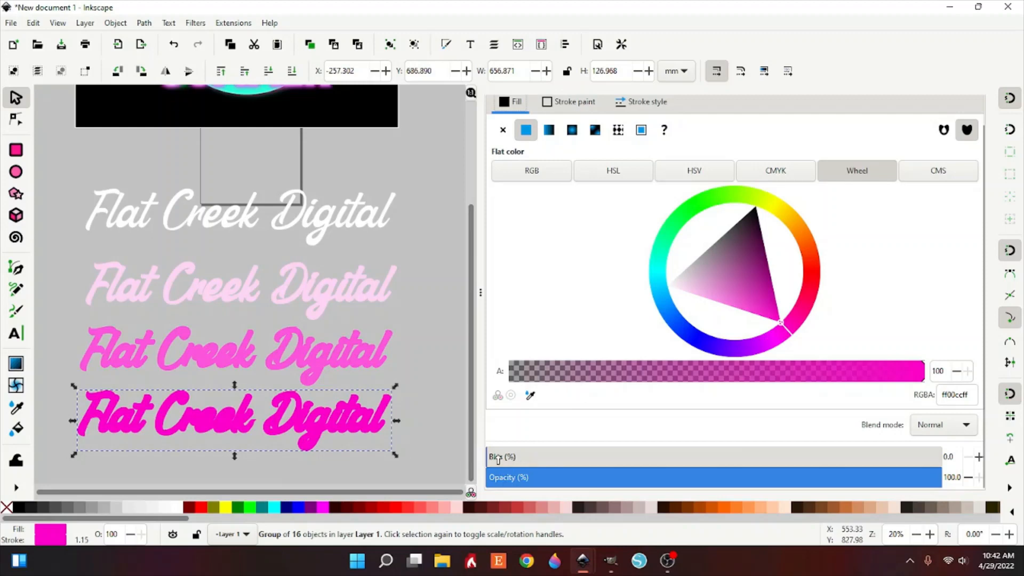
left_click_drag(502, 457, 566, 457)
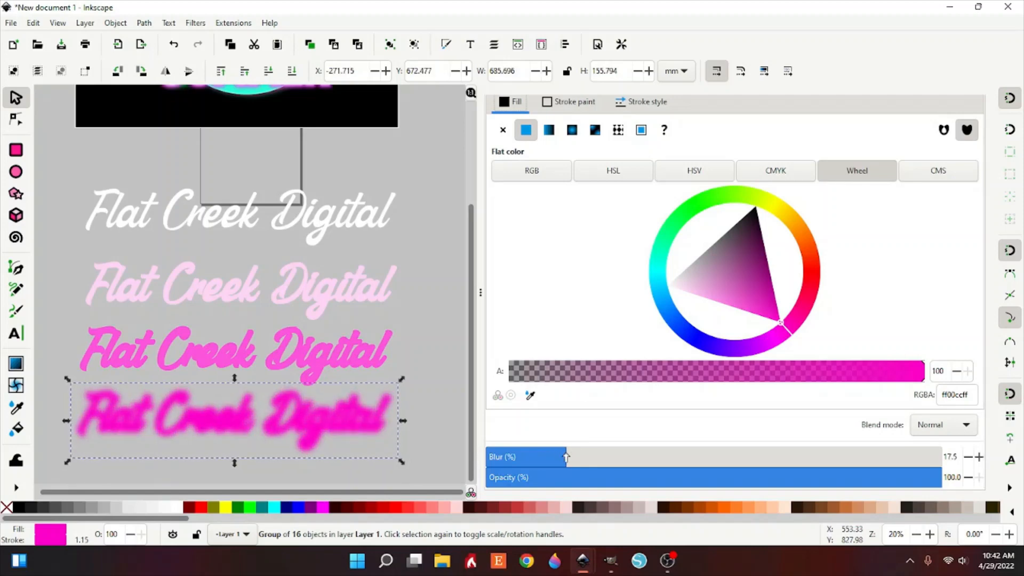
left_click_drag(567, 458, 582, 457)
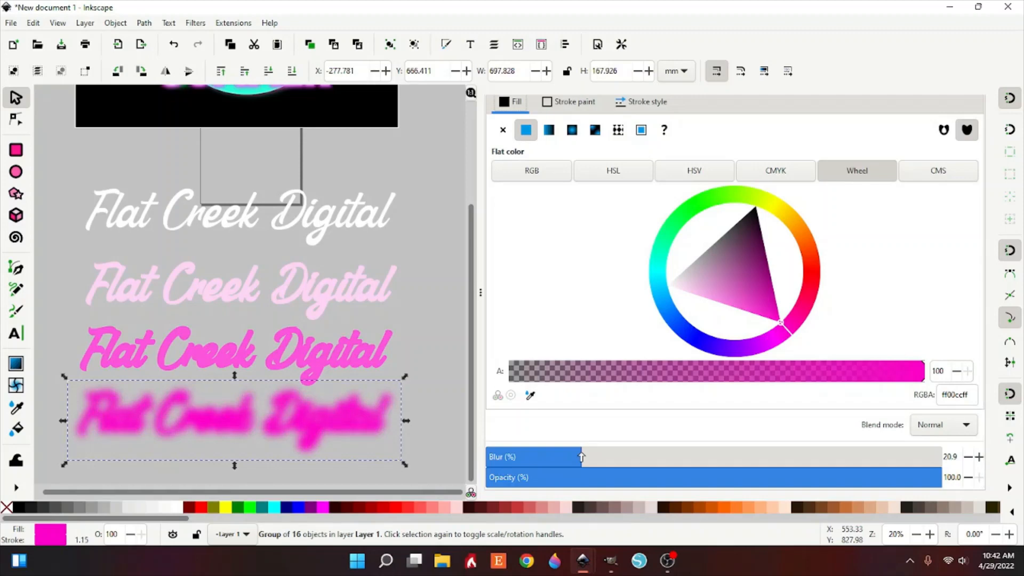
Blur the third pink lettering by 15.0% and the pale pink second lettering by 11.6%
left_click(373, 362)
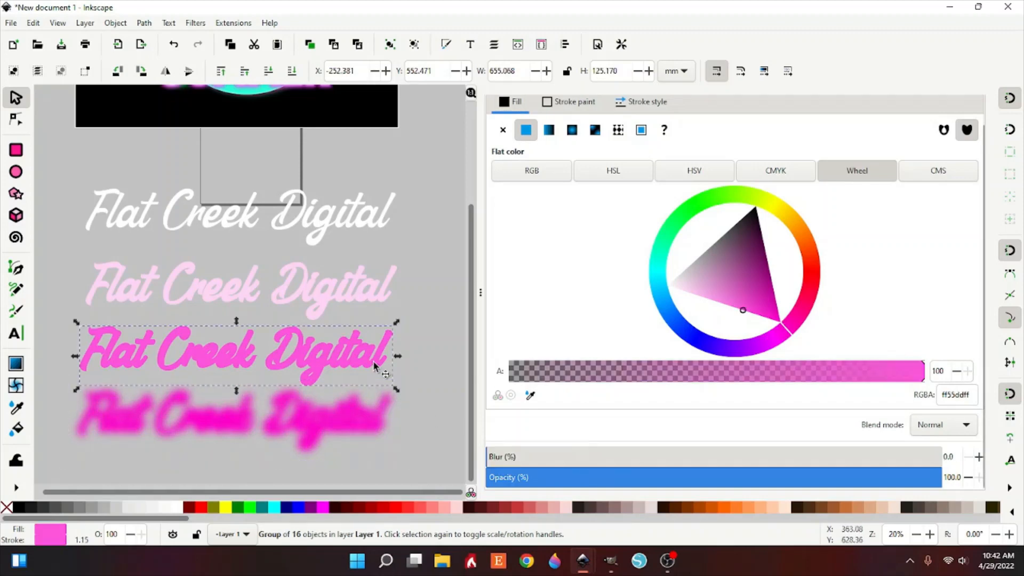
left_click_drag(511, 457, 554, 466)
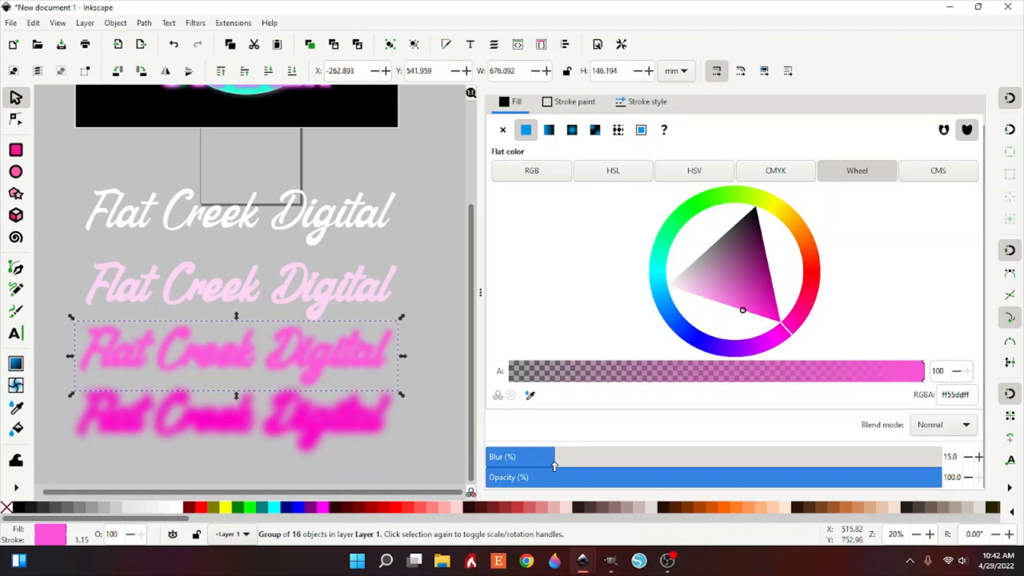
left_click(324, 296)
left_click(537, 463)
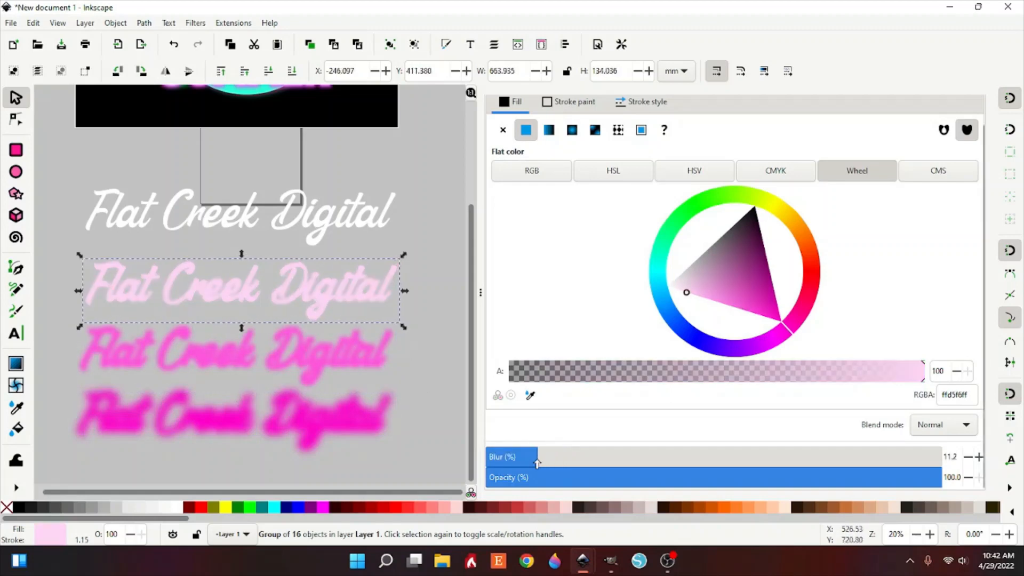
left_click_drag(538, 463, 539, 463)
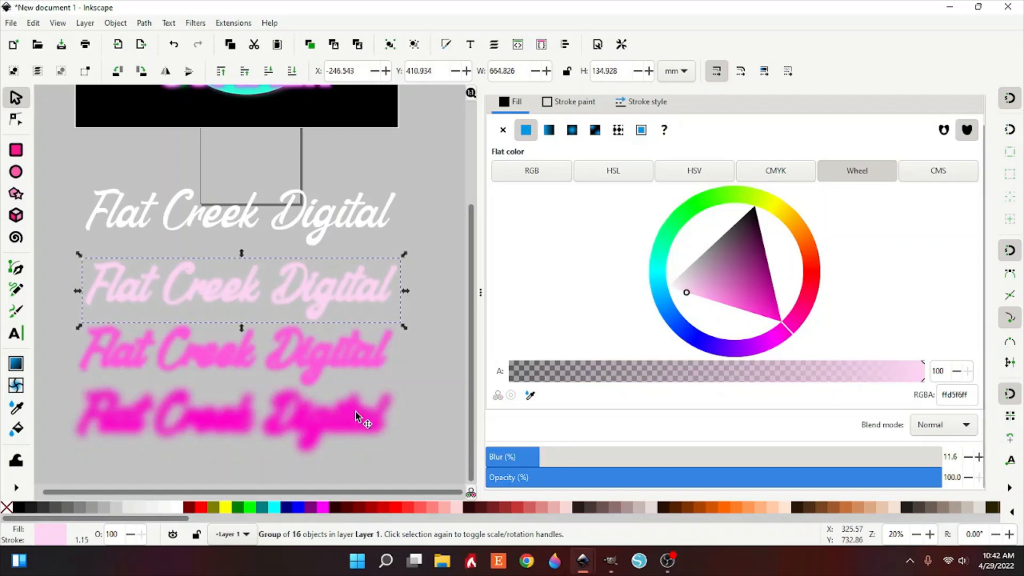
left_click(238, 434)
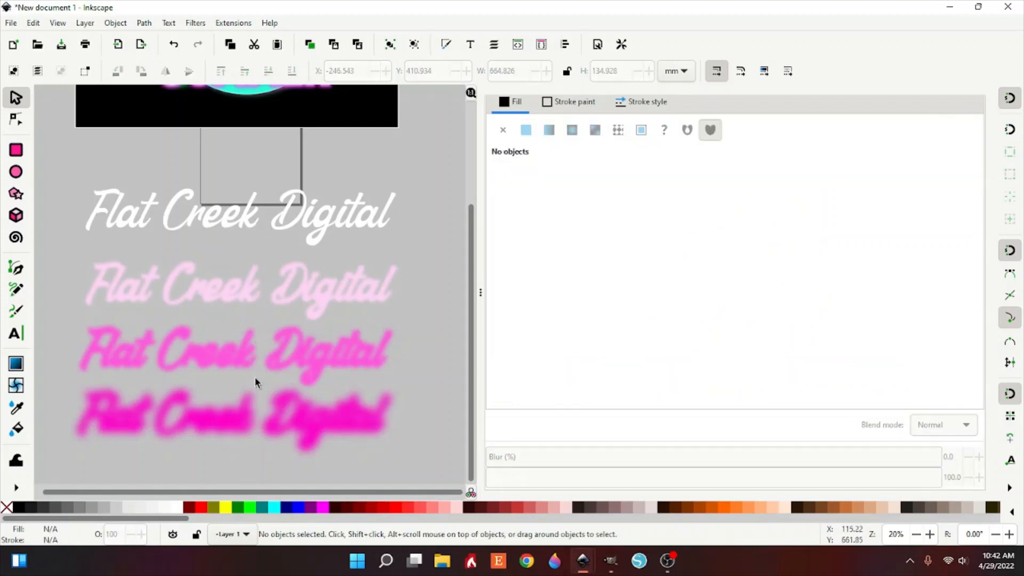
Raise the third, second and white letterings to the top of the stacking order in turn, ending with white on top
left_click(245, 360)
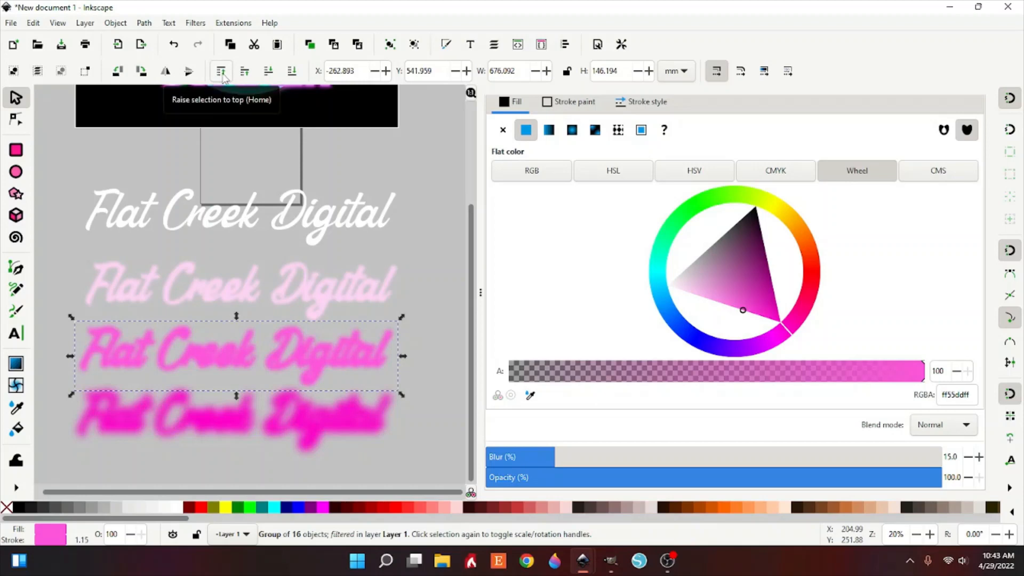
left_click(221, 72)
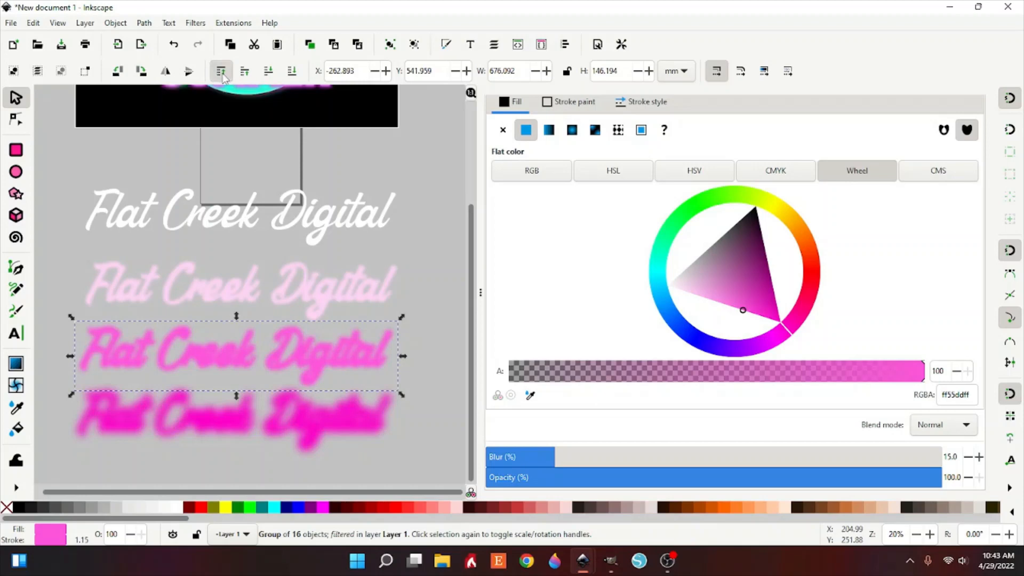
left_click(245, 287)
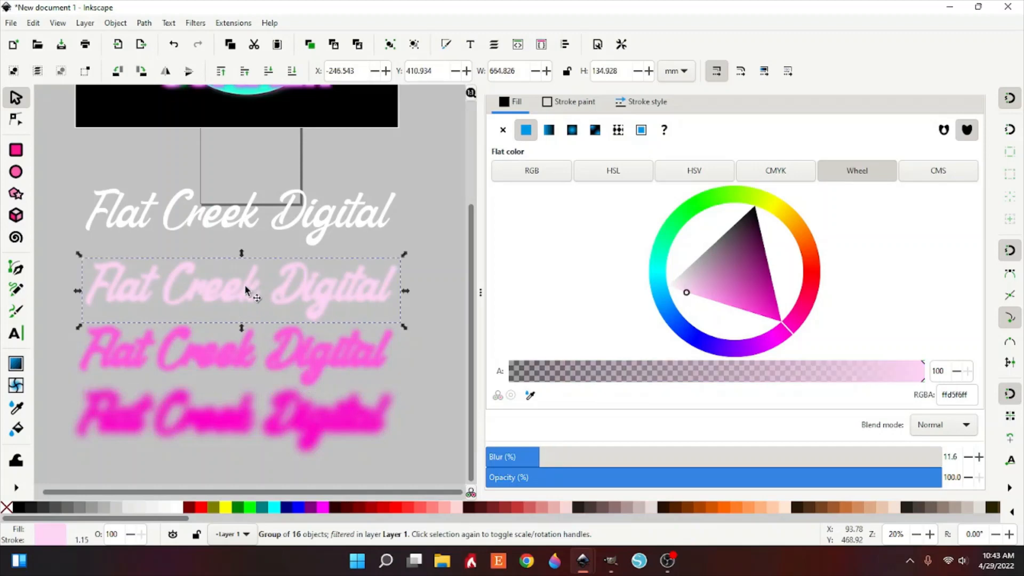
left_click(225, 224)
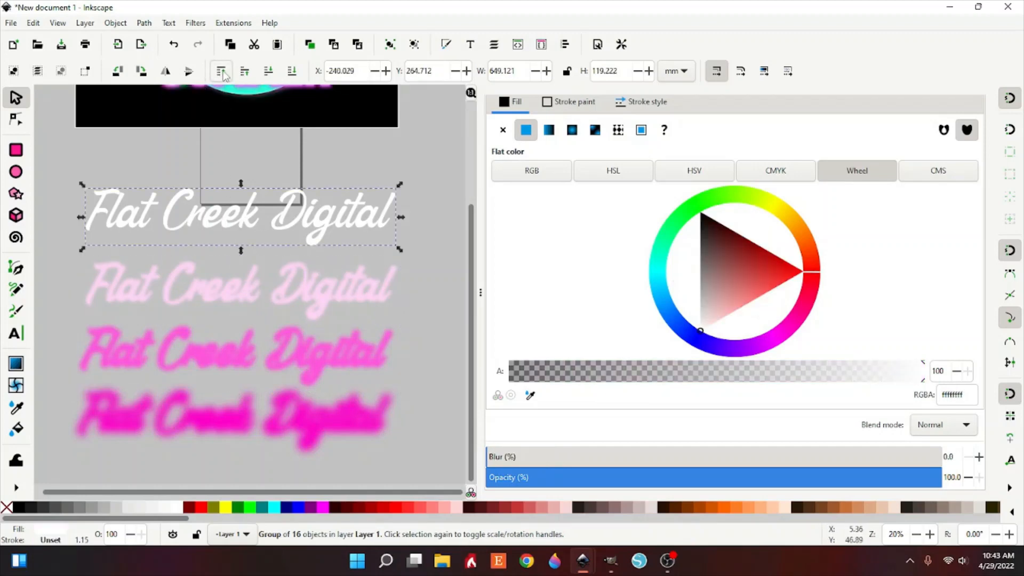
Move the third pink, pale pink and white letterings onto the blurred hot pink lettering so all four overlap
left_click(249, 366)
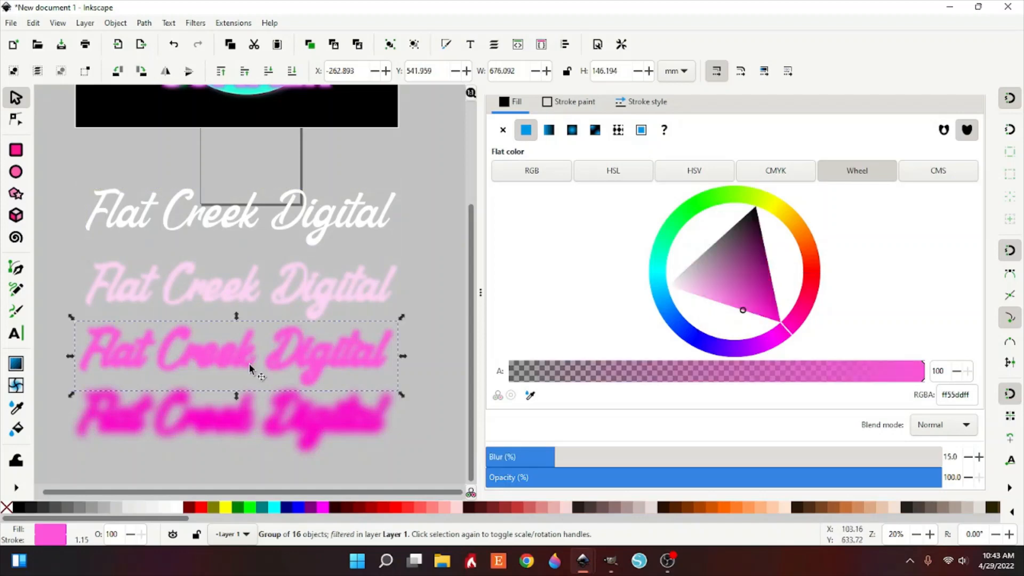
left_click_drag(249, 367, 243, 427)
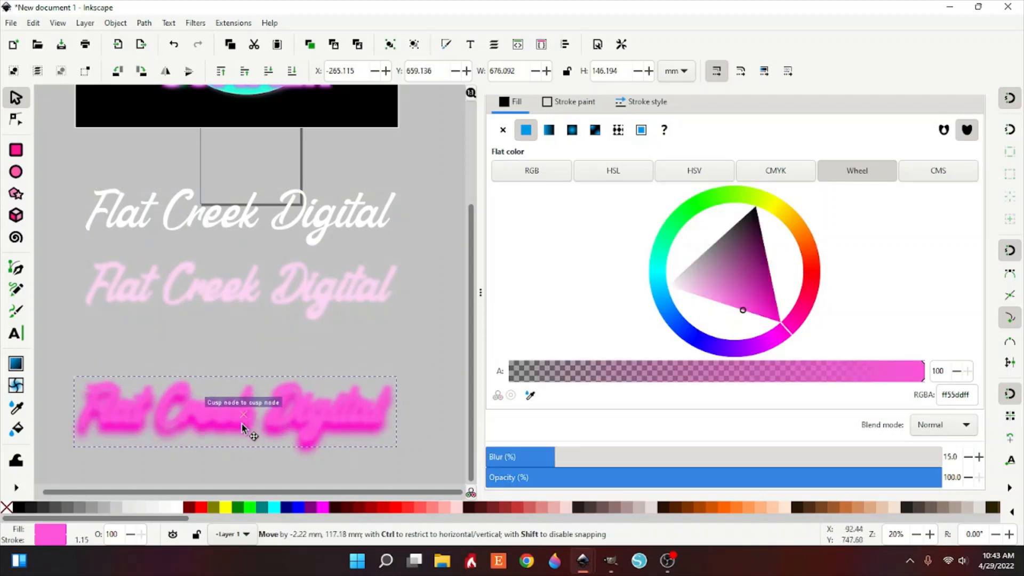
left_click_drag(255, 330, 248, 429)
left_click_drag(247, 230, 239, 424)
scroll(260, 430, "down", 2)
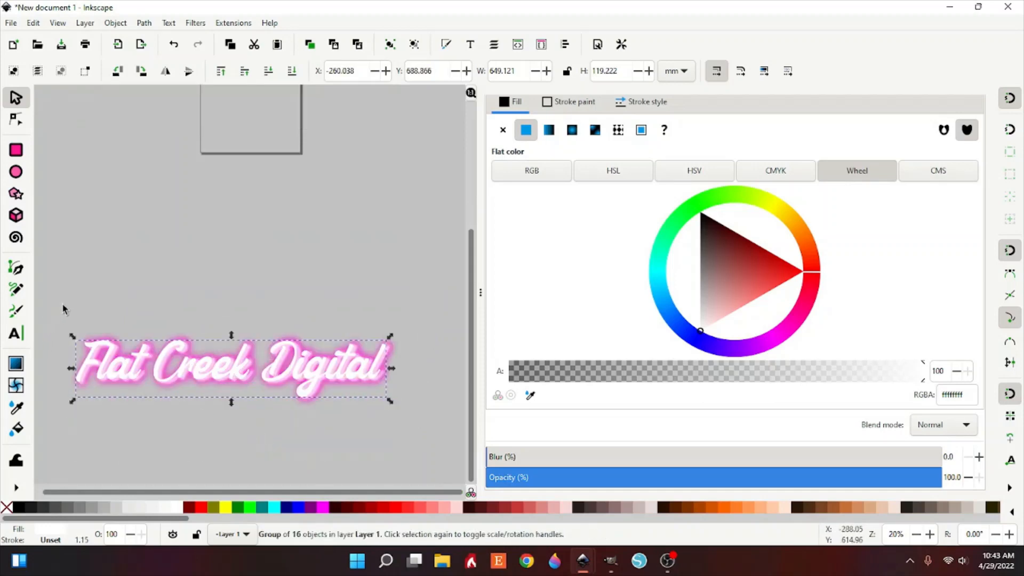
Select all four overlapping letterings and center them on both the vertical and horizontal axes relative to the last selected
left_click_drag(62, 305, 421, 436)
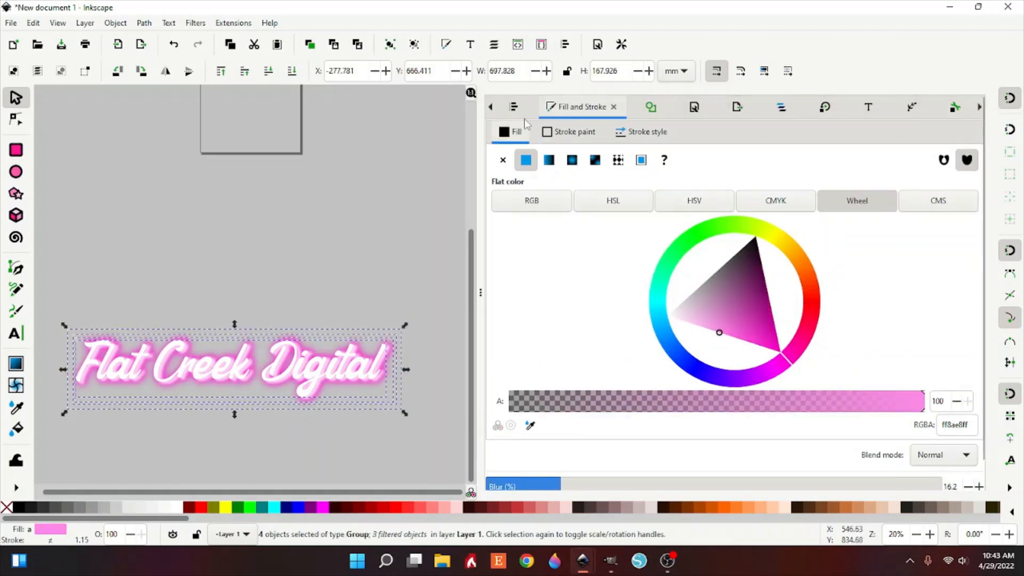
left_click(521, 112)
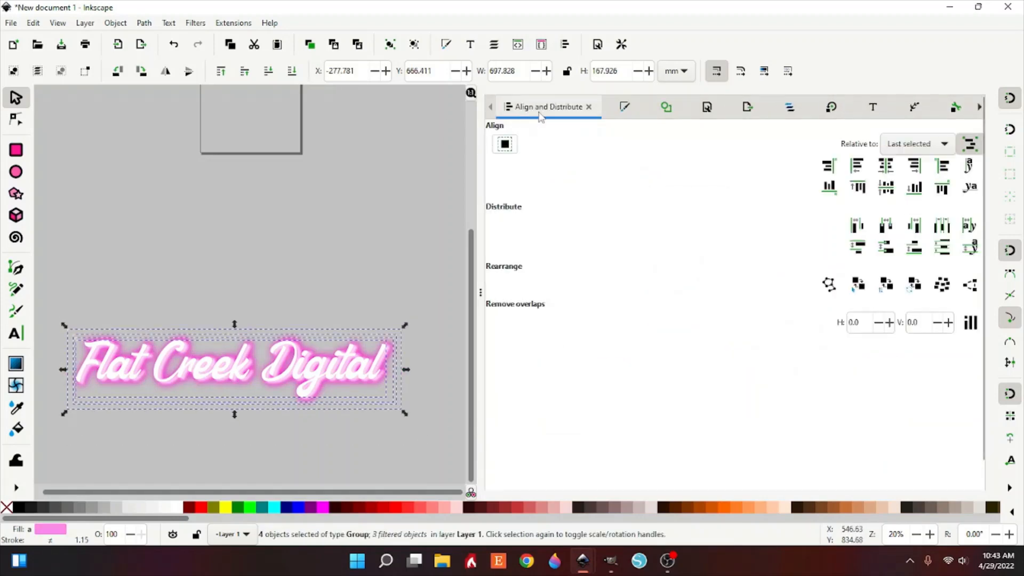
left_click(887, 171)
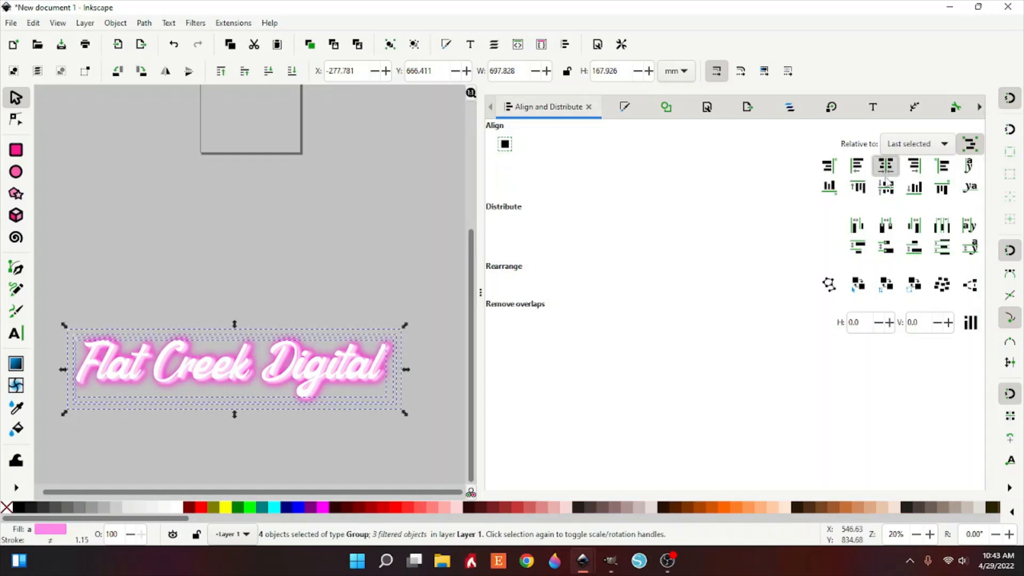
left_click(886, 188)
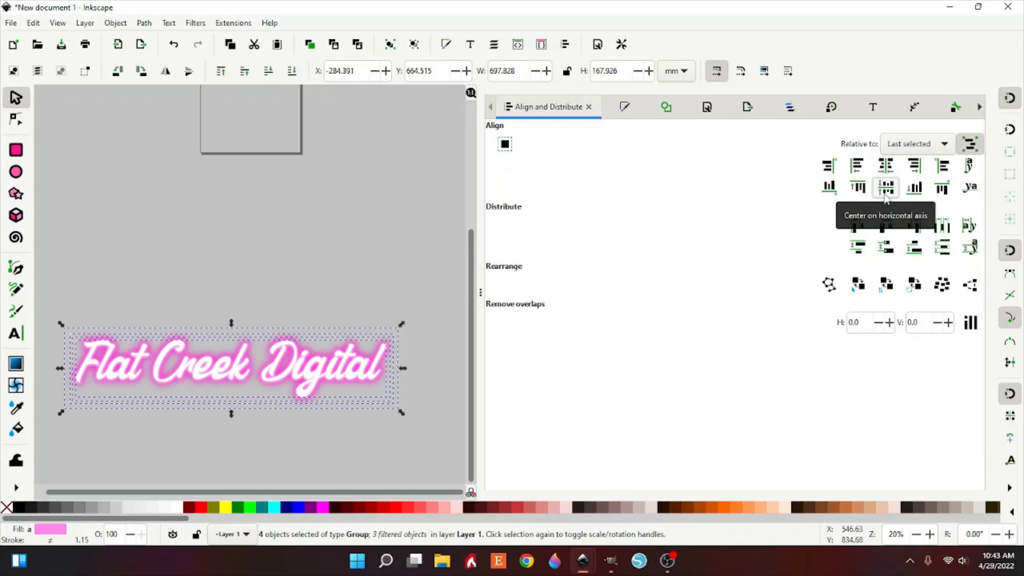
Select the white, pale pink and third pink letterings together, undo their trial move upward, and group them
left_click(259, 418)
left_click_drag(69, 315, 410, 405)
left_click_drag(349, 372, 378, 247)
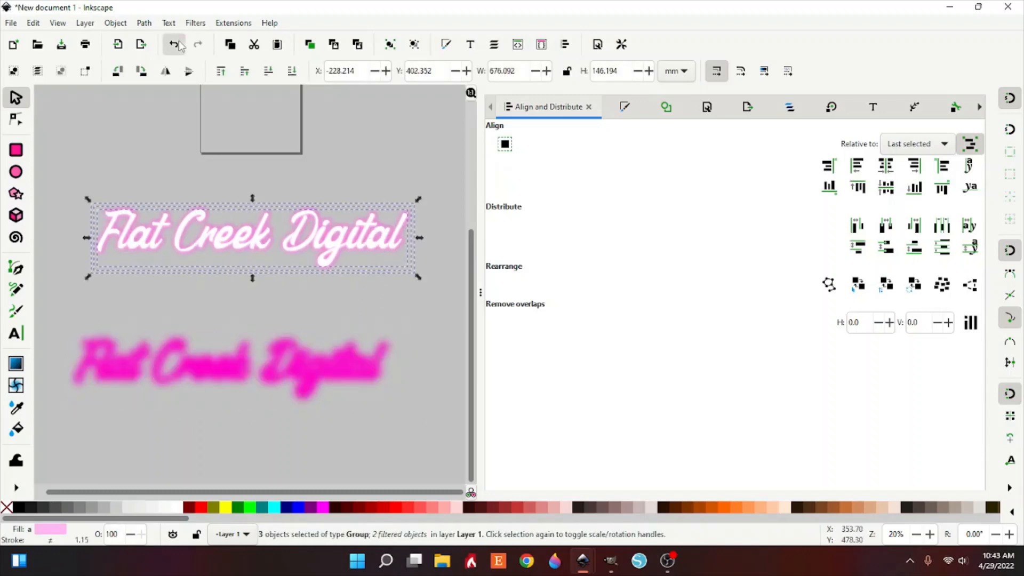
key("ctrl+z")
right_click(292, 353)
left_click(349, 459)
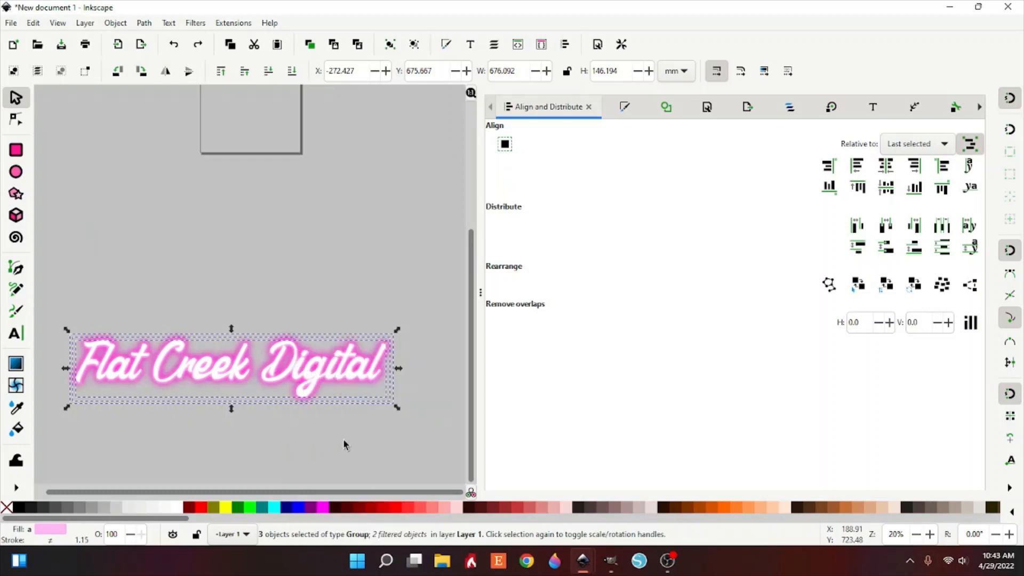
Undo the trial move of the three-lettering group and group it with the blurred hot pink lettering
left_click_drag(228, 376, 272, 288)
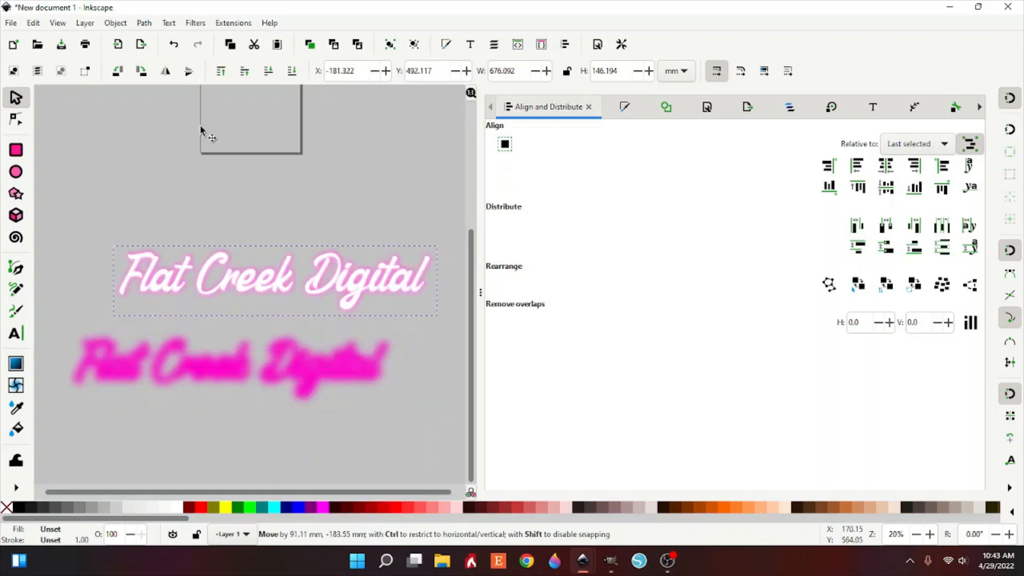
left_click(173, 47)
left_click_drag(41, 265, 462, 461)
right_click(337, 371)
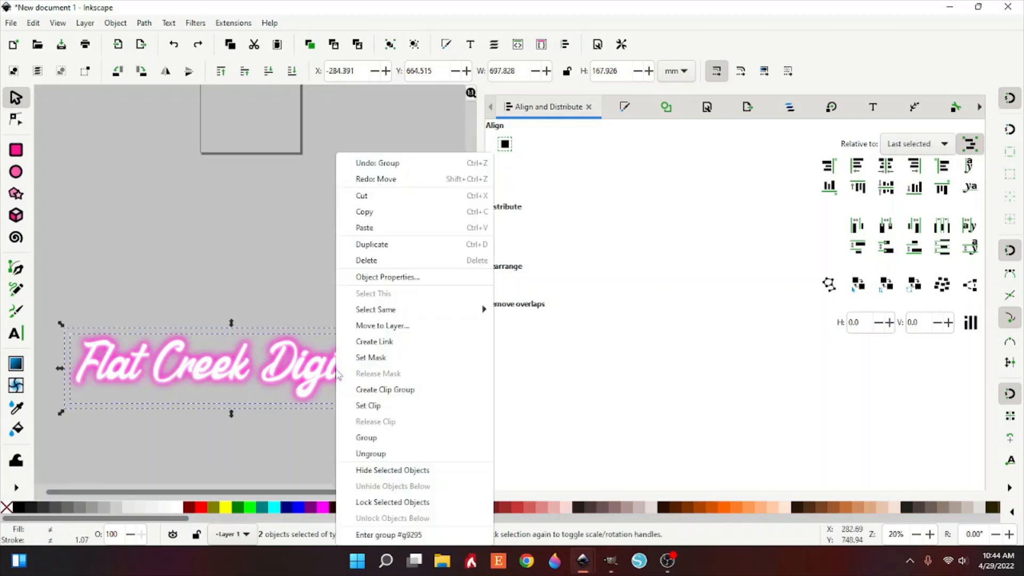
left_click(377, 438)
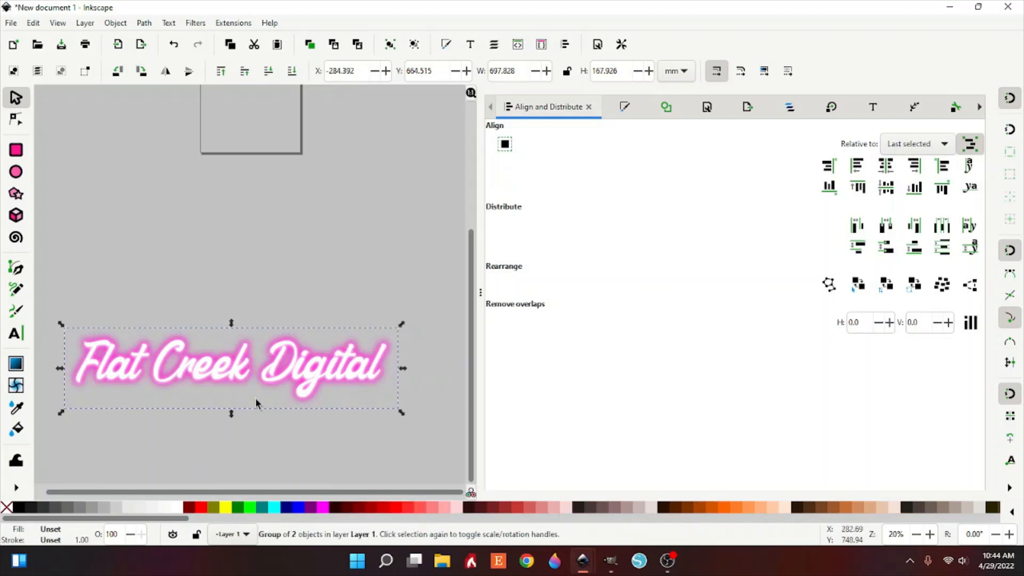
Draw a rectangle about 510 mm wide and 206 mm high above the neon lettering and fill it black
left_click(16, 150)
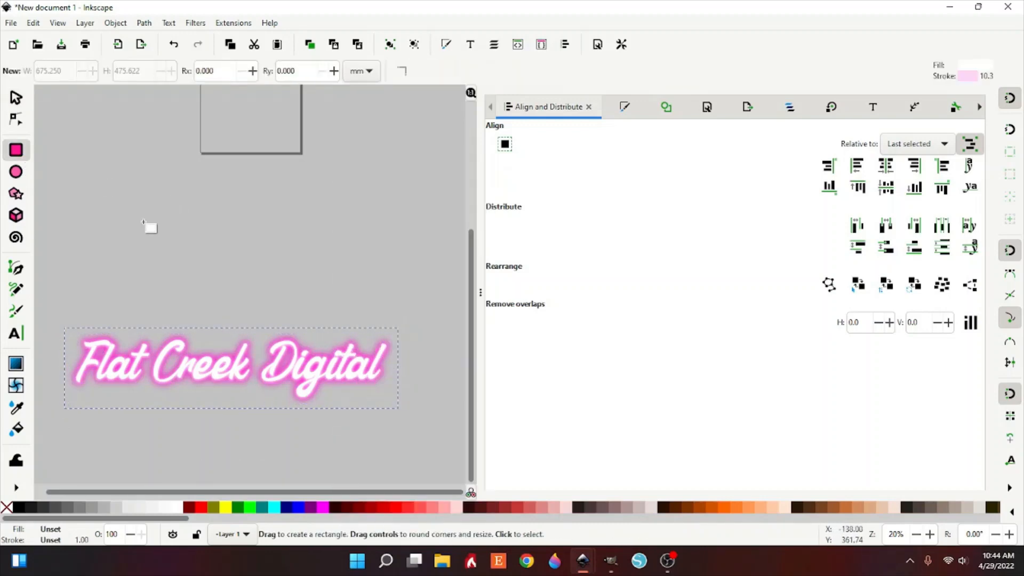
left_click_drag(134, 184, 379, 283)
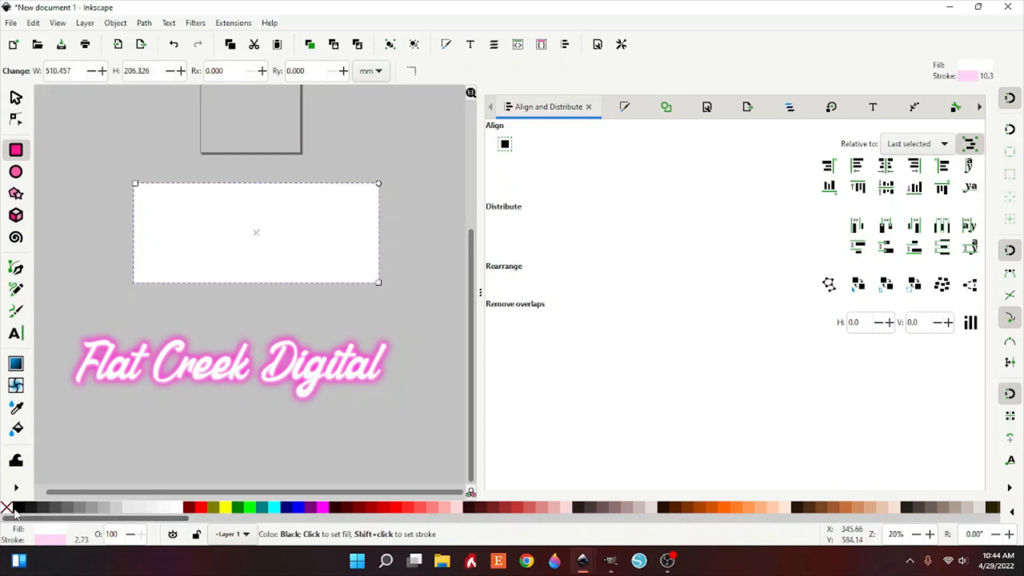
left_click(16, 508)
Move the grouped neon lettering onto the black rectangle and raise it to the top of the stacking order
left_click(16, 97)
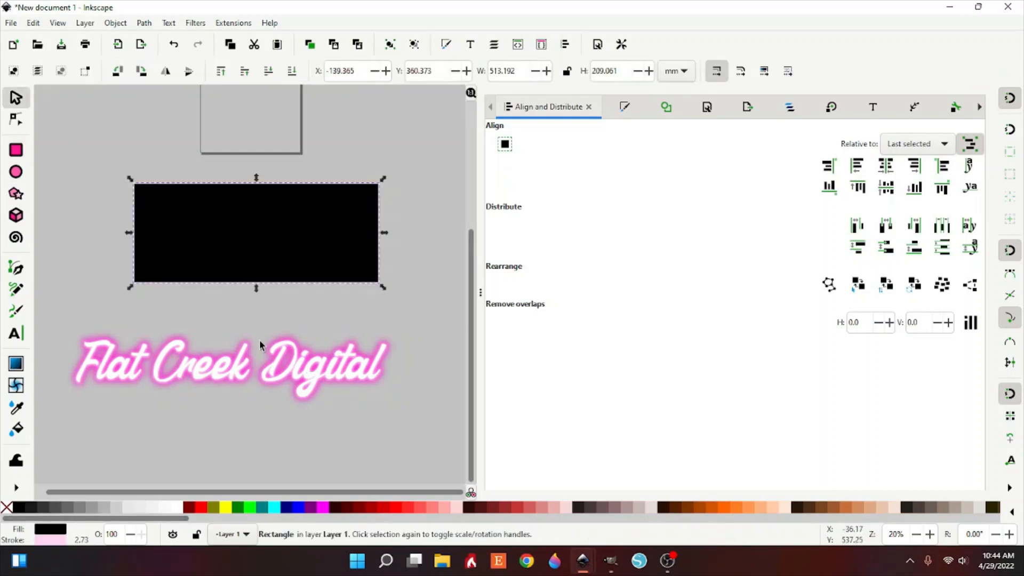
left_click_drag(243, 375, 279, 254)
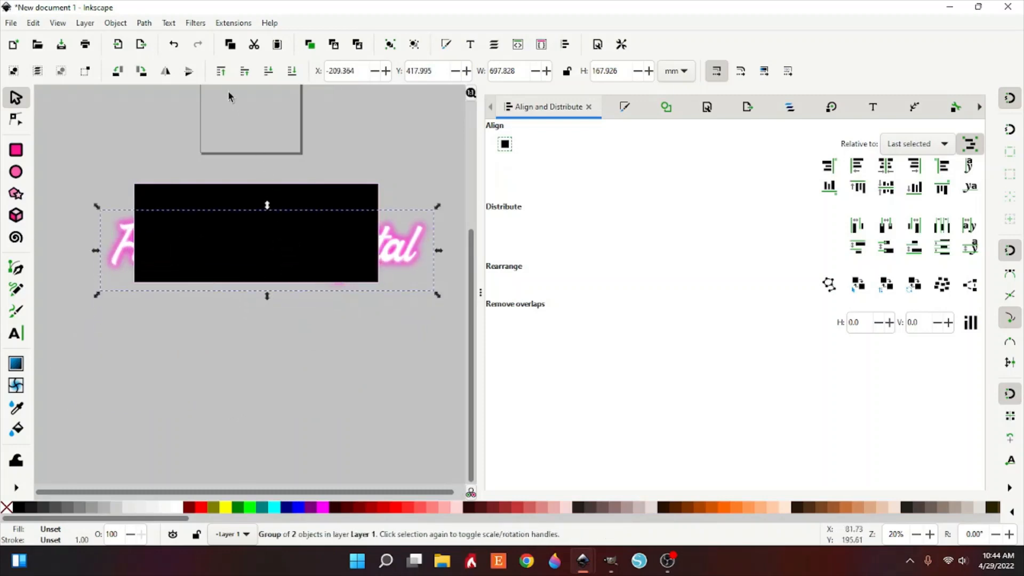
left_click(221, 71)
Enlarge the black rectangle to about 742 mm wide and 239 mm high so it surrounds the whole neon lettering
left_click(336, 192)
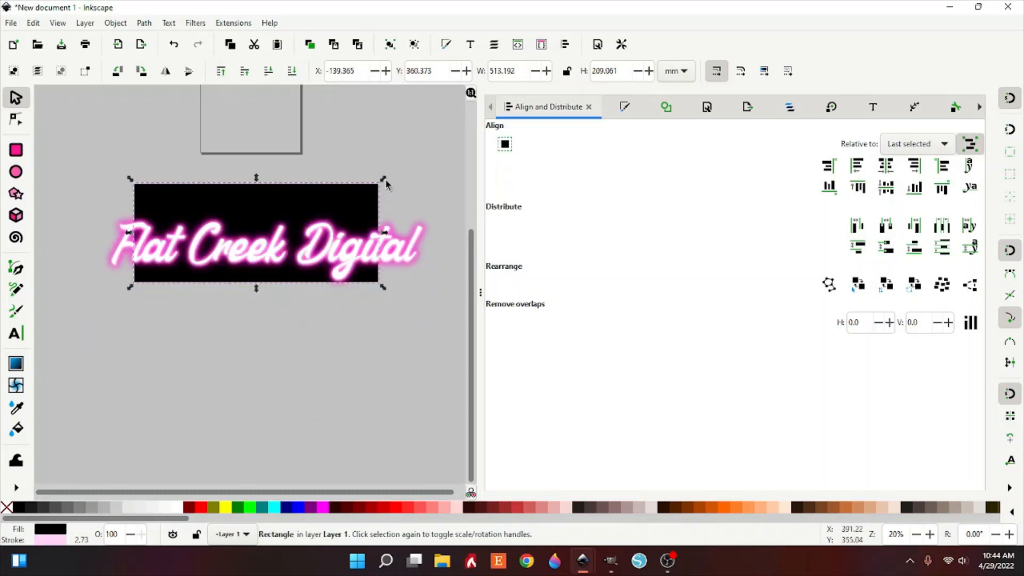
left_click_drag(385, 180, 448, 191)
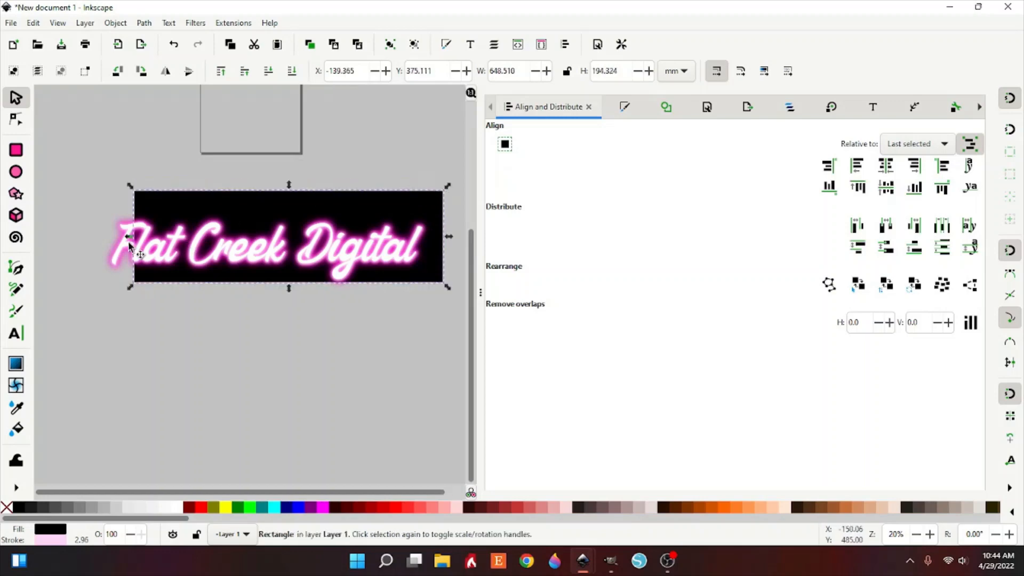
left_click_drag(132, 239, 87, 247)
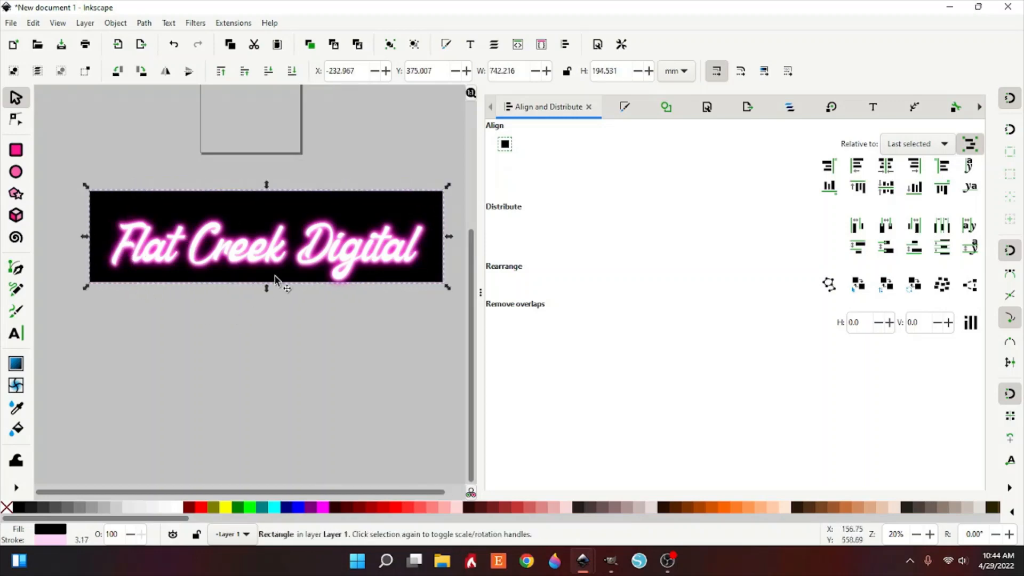
left_click_drag(267, 299, 268, 309)
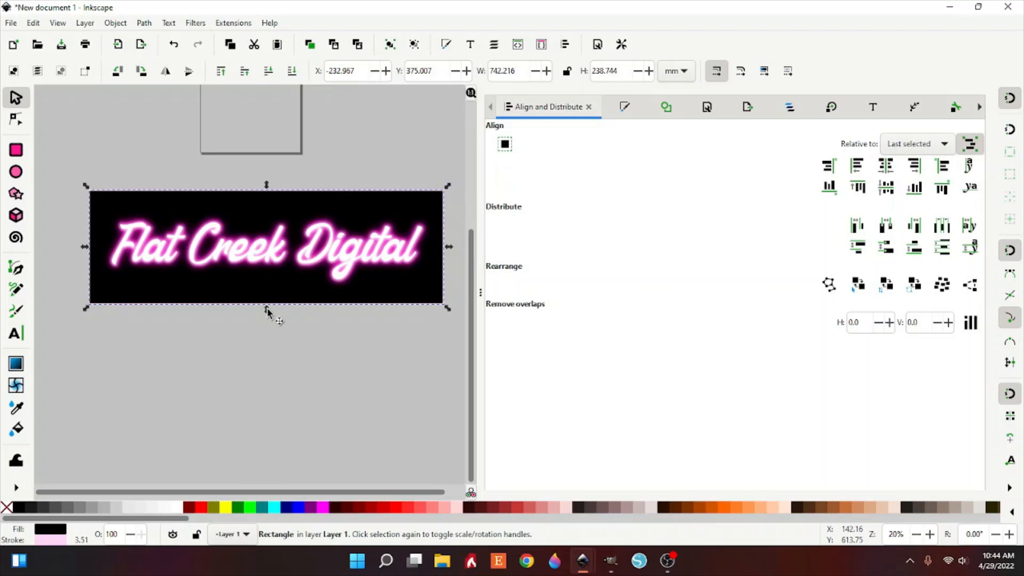
Nudge the "Totally Rad Summer" artwork on its black background and compare its neon effect with the "Flat Creek Digital" lettering
scroll(287, 399, "up", 10)
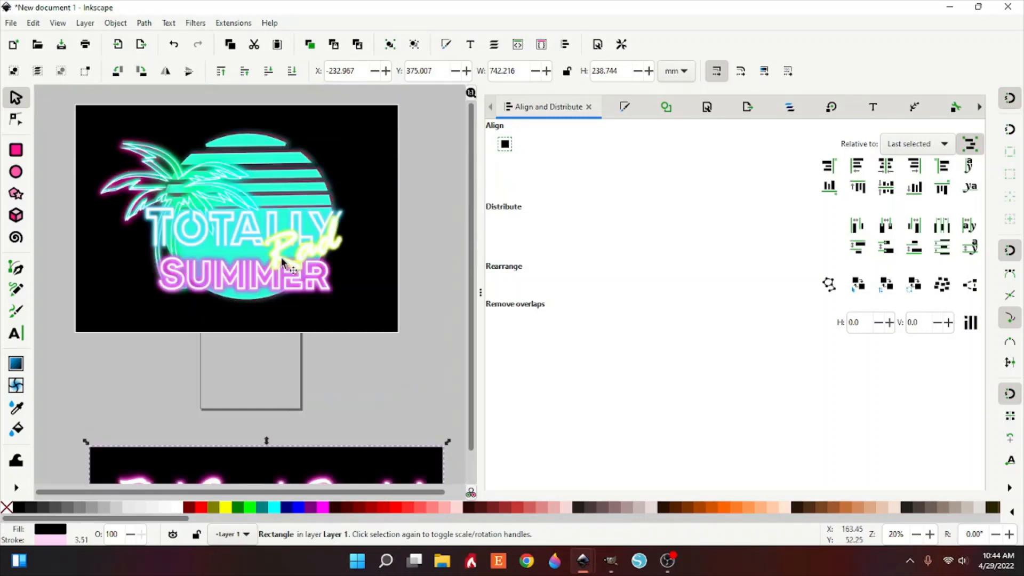
left_click_drag(288, 273, 286, 276)
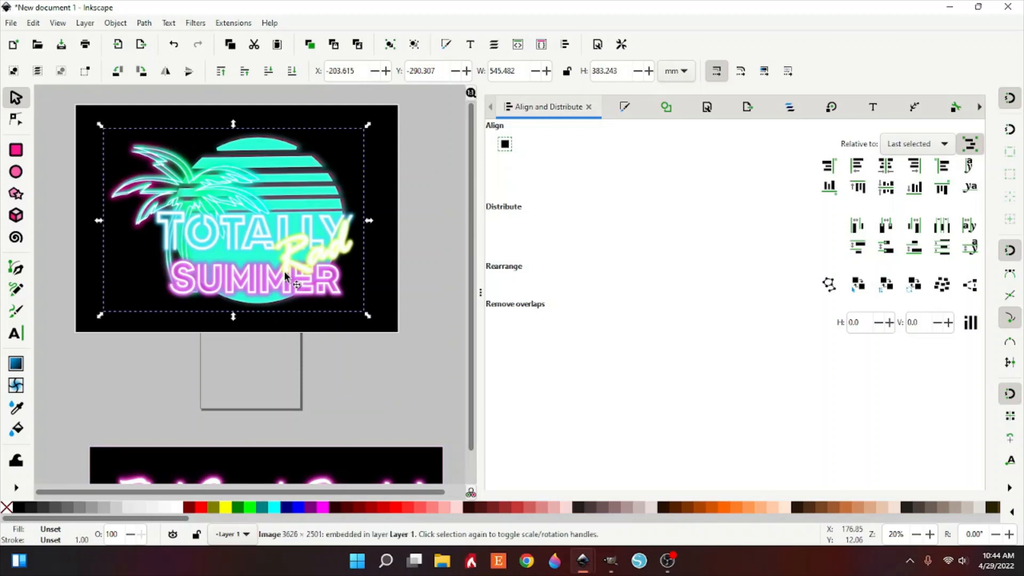
scroll(294, 315, "down", 4)
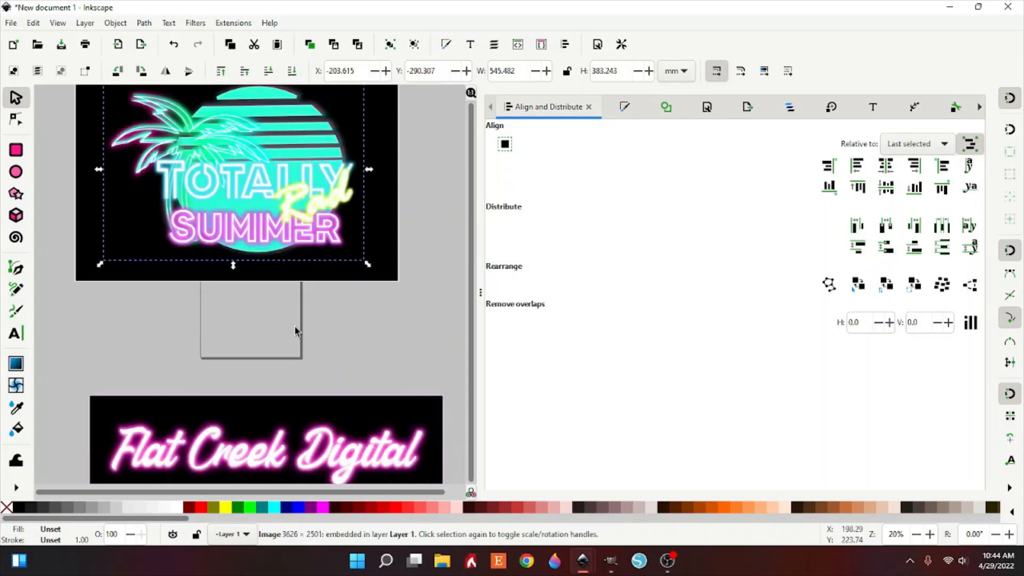
scroll(295, 332, "up", 2)
scroll(322, 360, "down", 2)
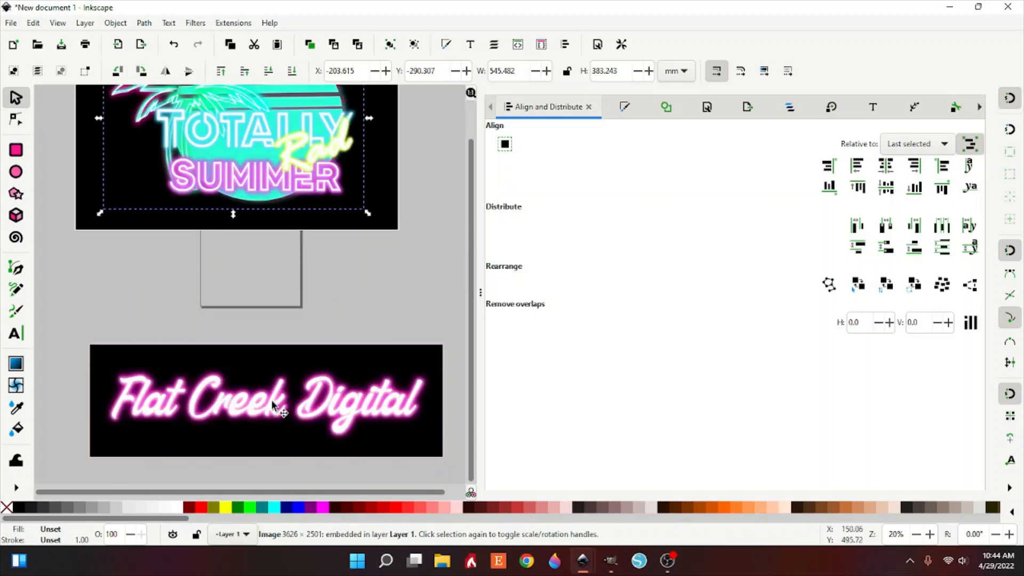
scroll(251, 404, "up", 4)
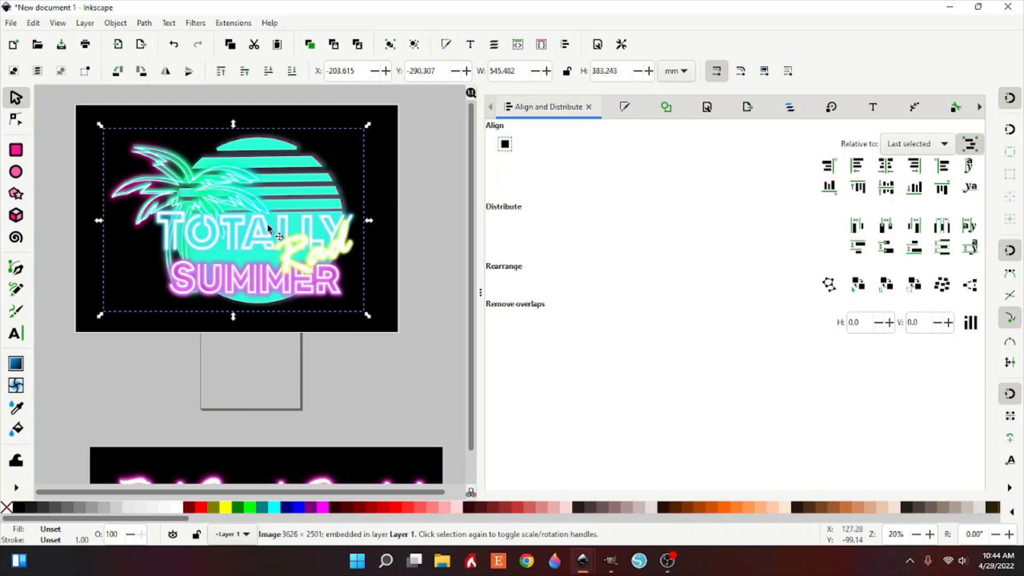
scroll(283, 280, "down", 4)
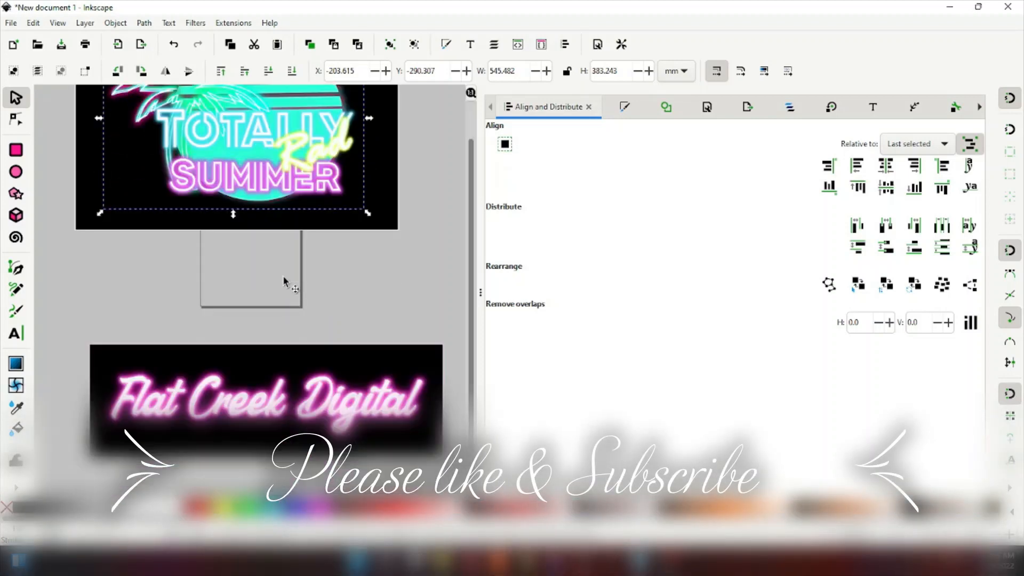
scroll(283, 280, "down", 2)
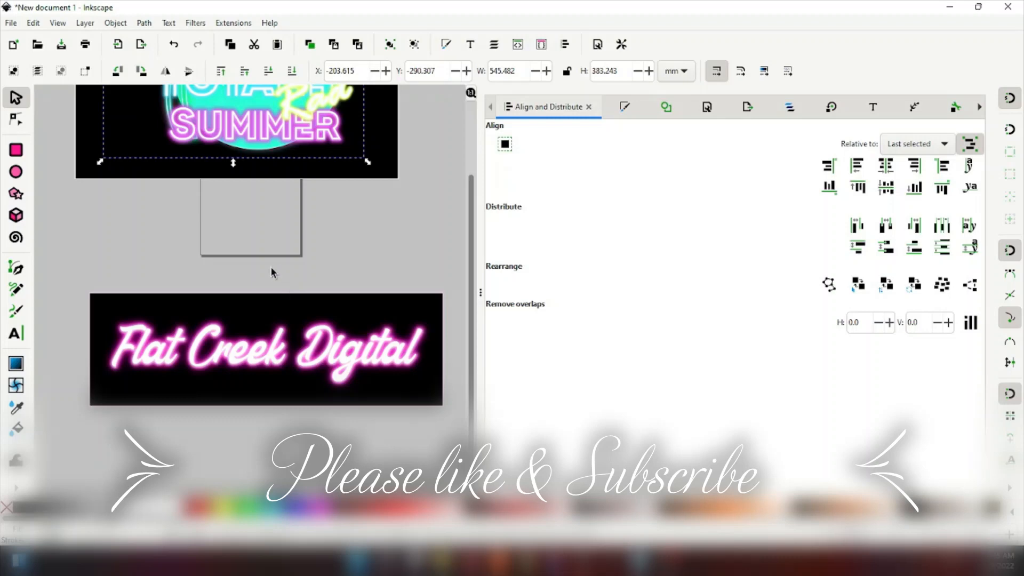